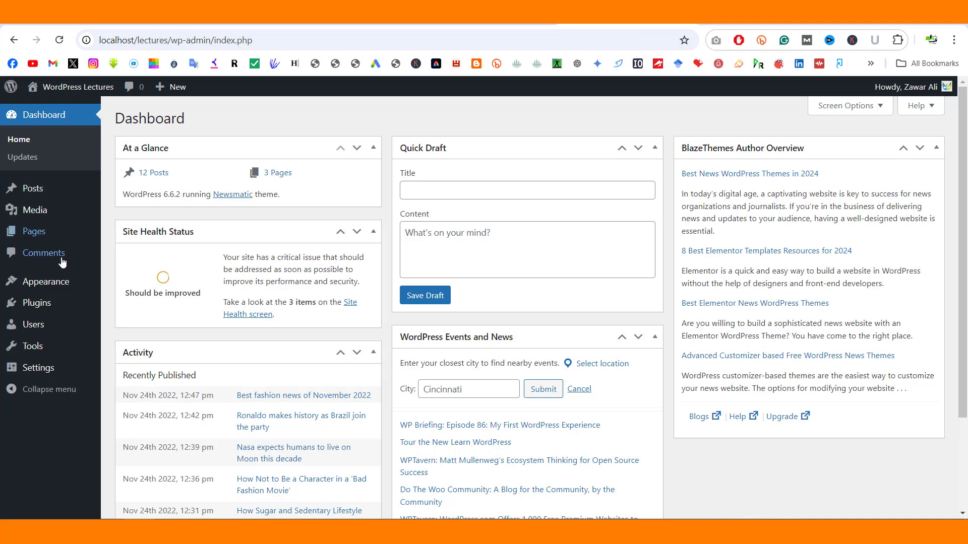
Step: Search for "all in one" among the plugins available to add to the WordPress site
mouse_move(53, 302)
click(128, 313)
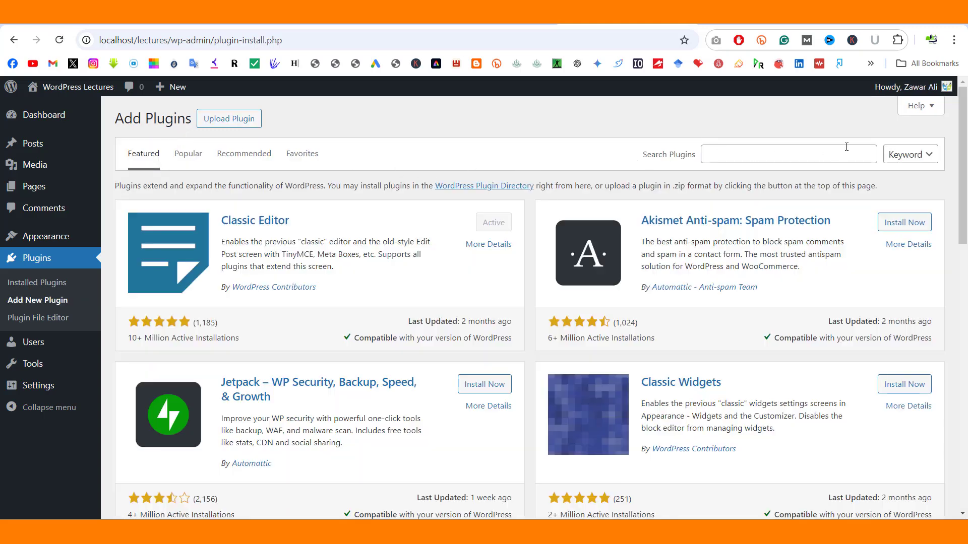
click(821, 151)
text(all )
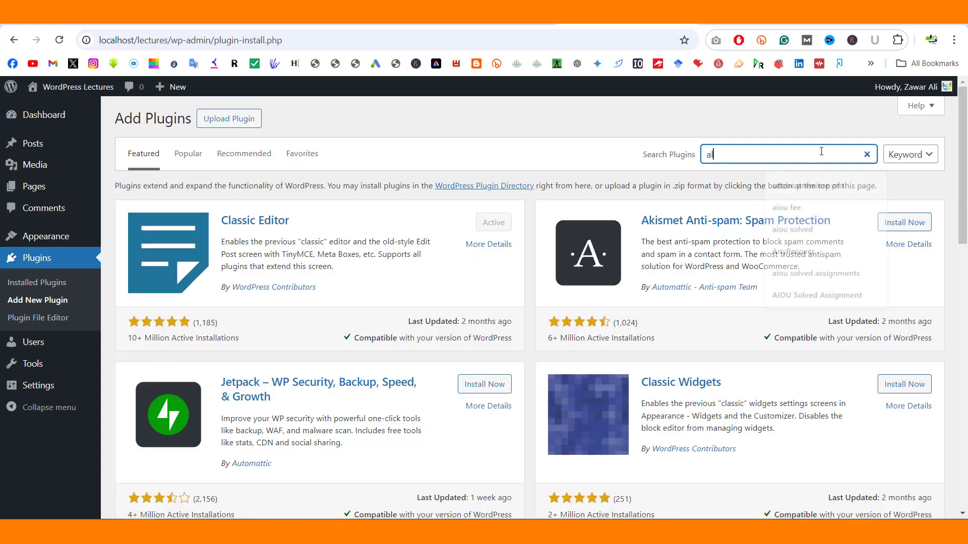
text(in one)
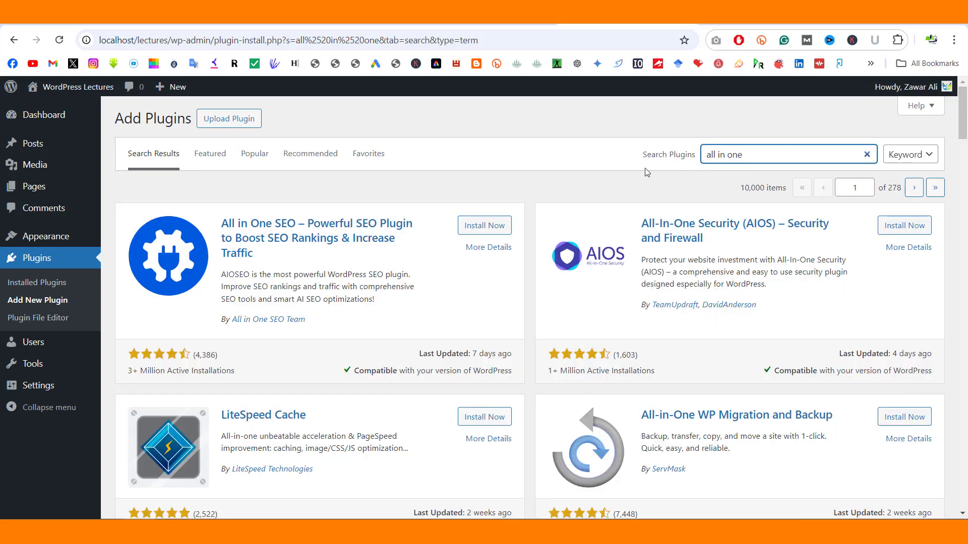
Step: Install and activate the All-in-One WP Migration and Backup plugin by ServMask
scroll(647, 220, down, 5)
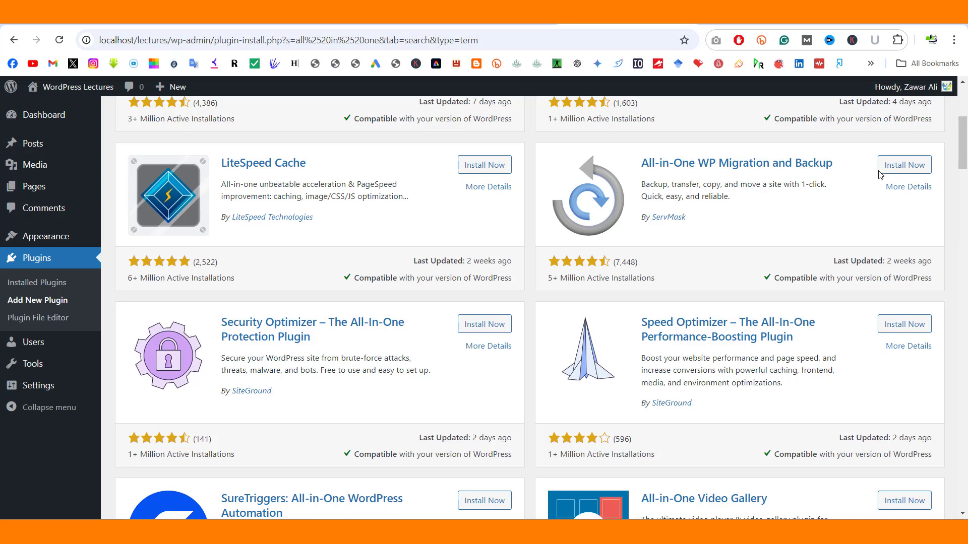
click(904, 171)
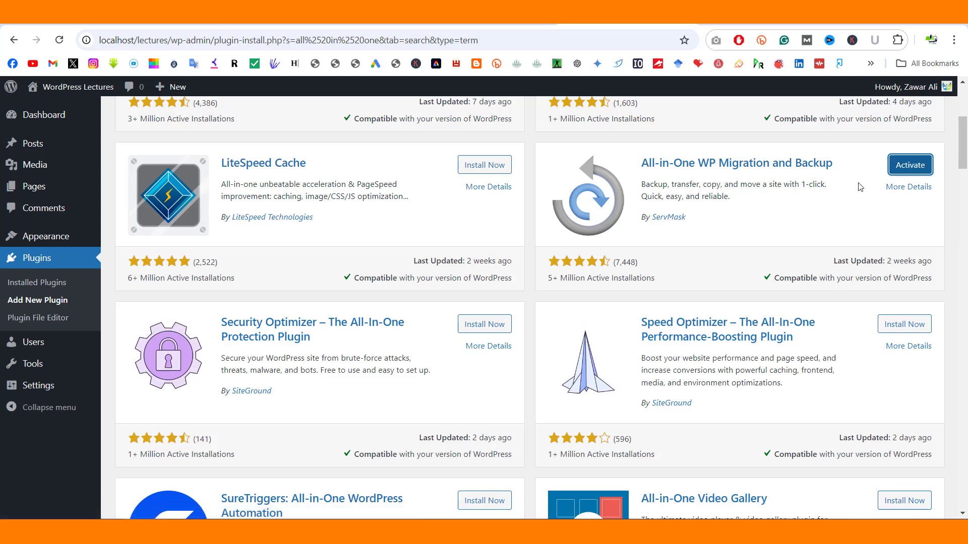
click(912, 170)
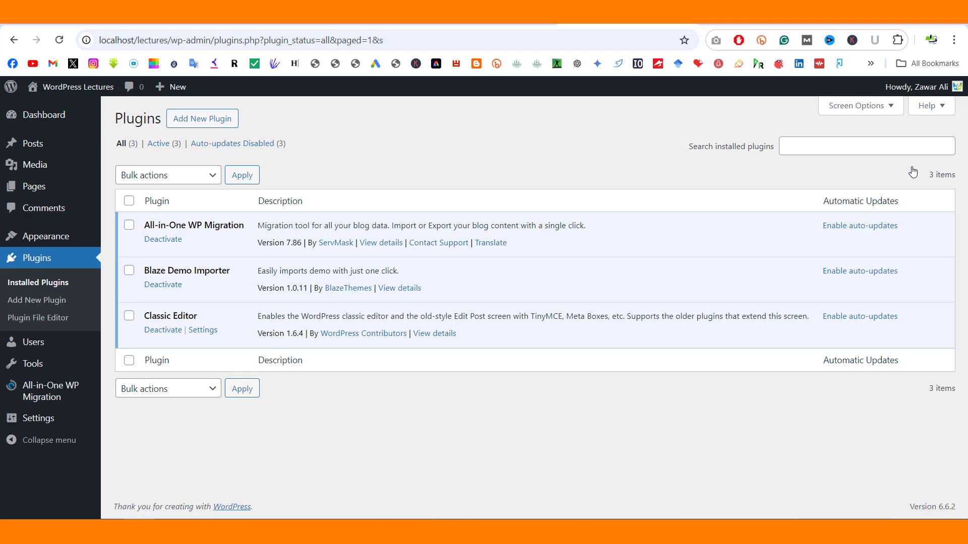
Step: Export the site to a file with All-in-One WP Migration and download the generated backup
mouse_move(95, 388)
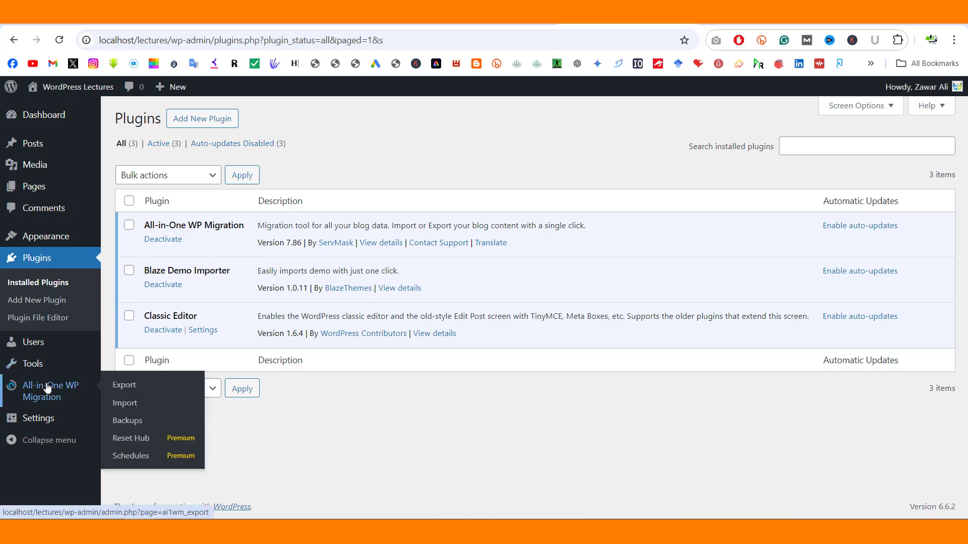
click(128, 390)
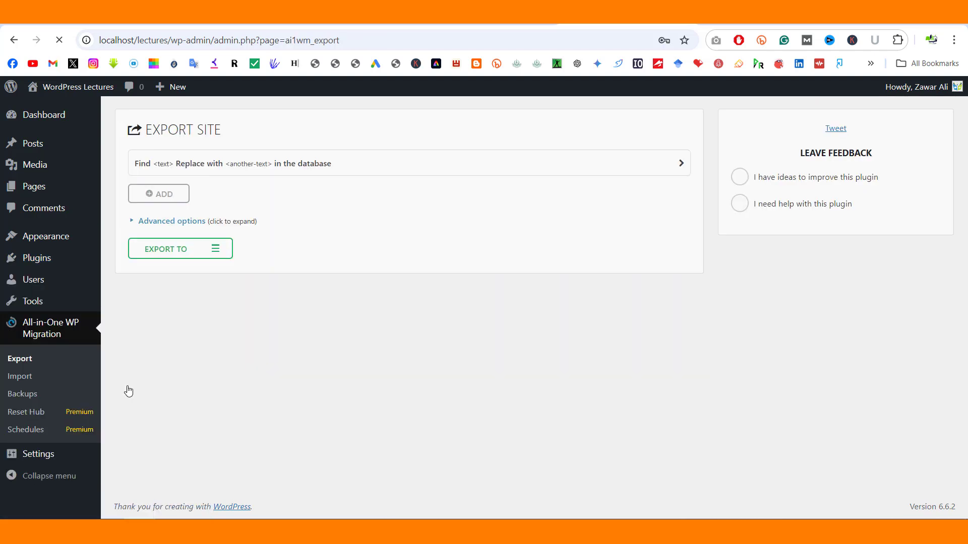
click(21, 385)
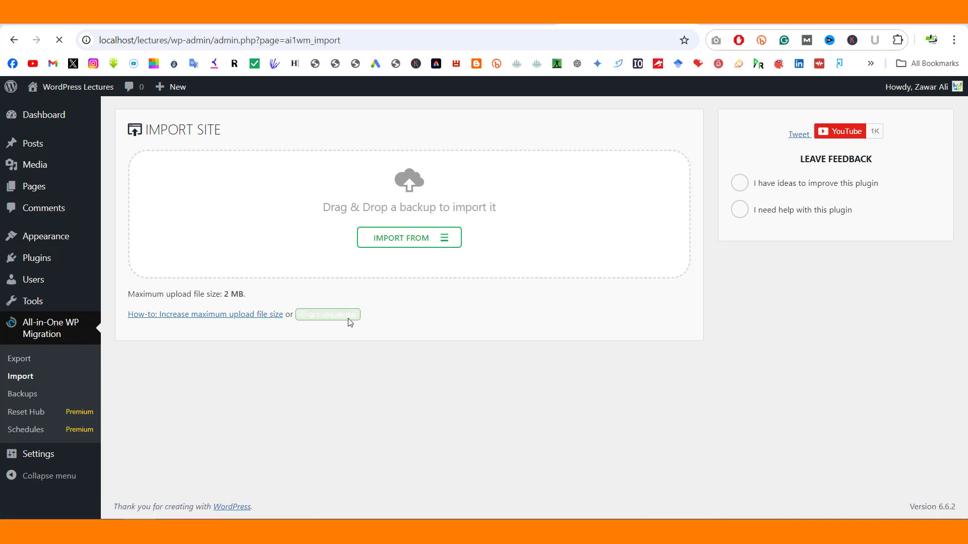
click(34, 360)
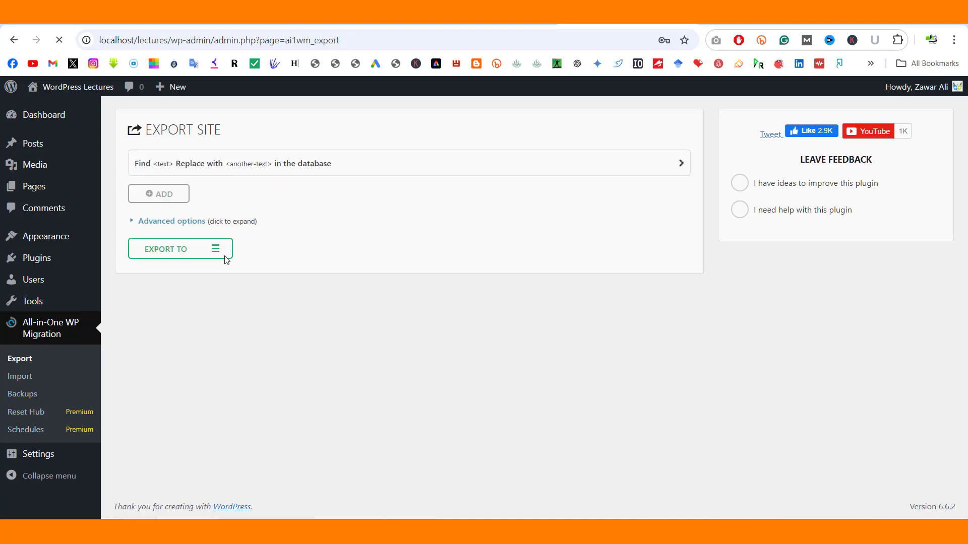
click(215, 249)
click(150, 270)
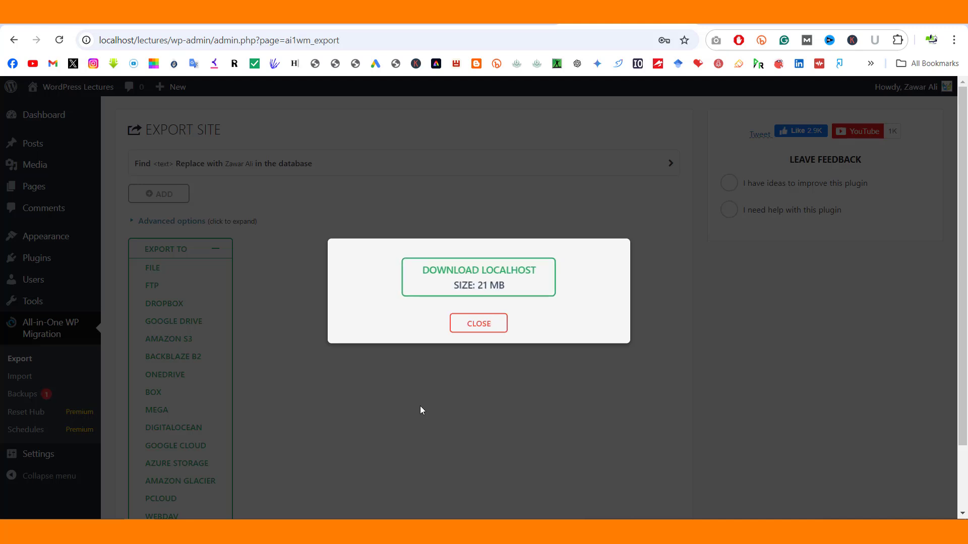
click(466, 285)
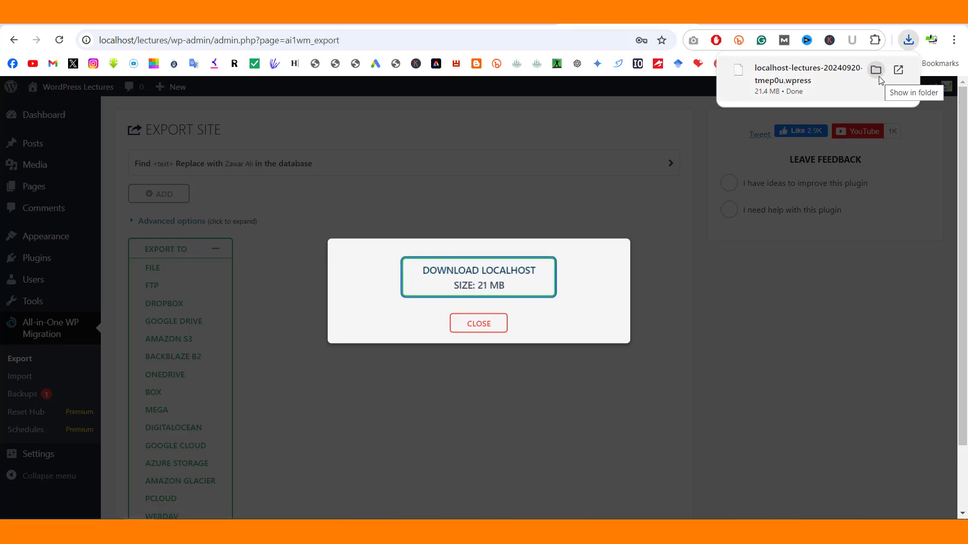
Step: Show the downloaded .wpress backup in its folder and select it
click(879, 77)
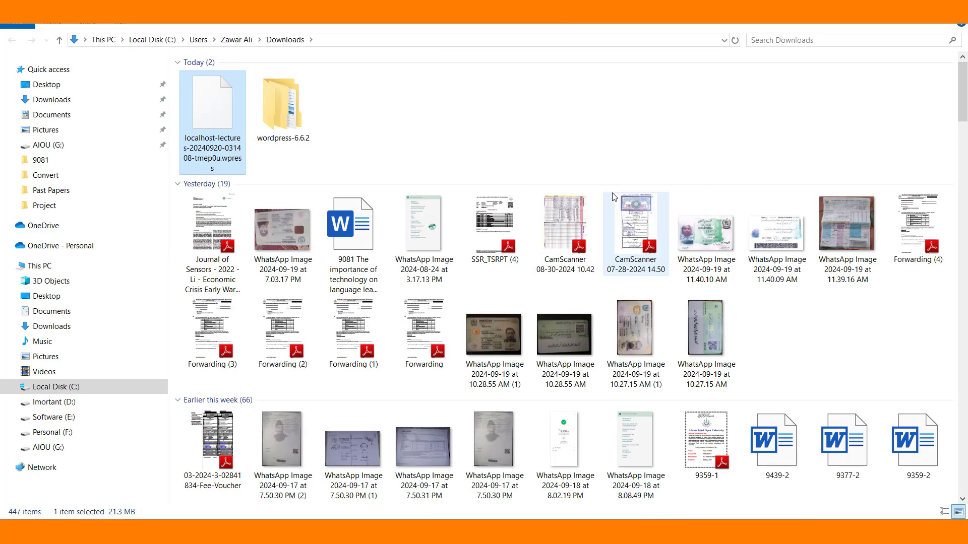
click(358, 141)
click(225, 128)
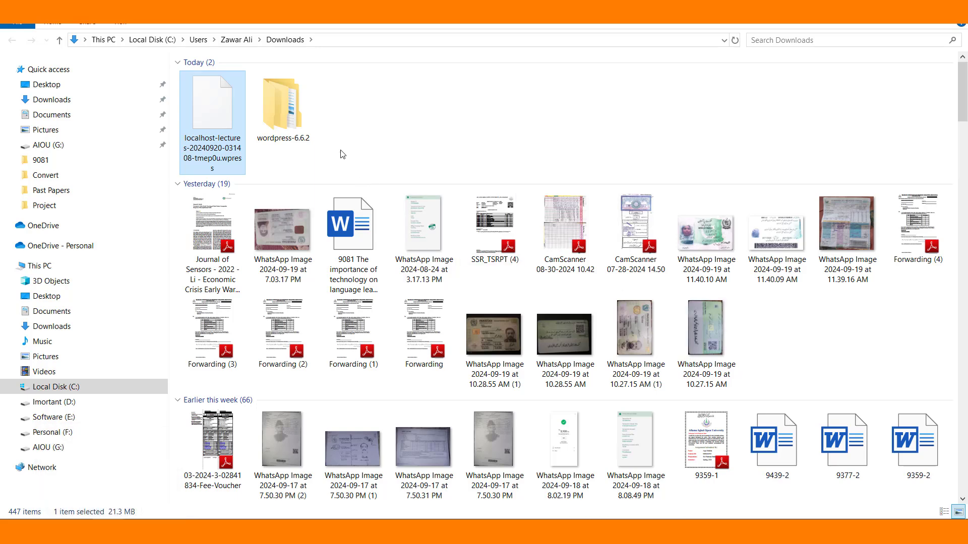
click(300, 109)
double_click(300, 108)
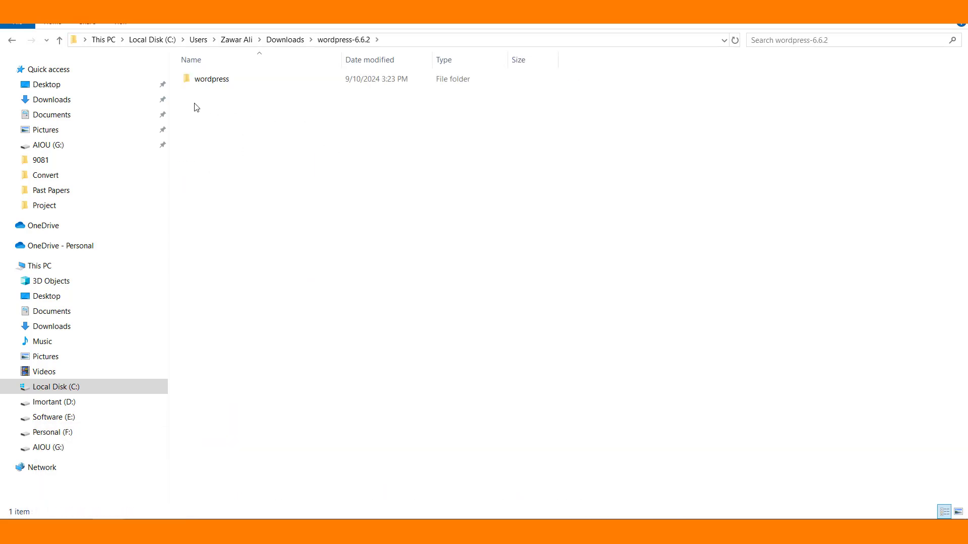
click(207, 81)
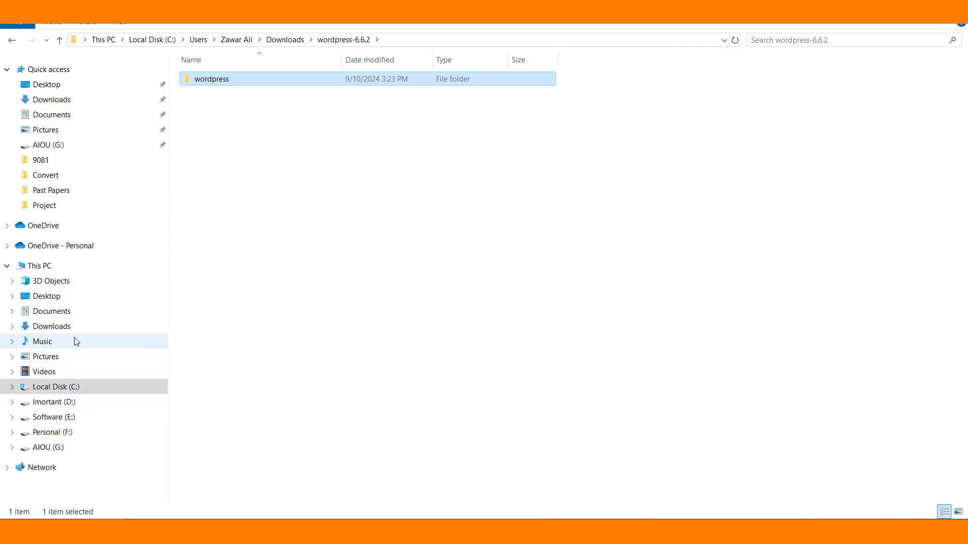
click(74, 386)
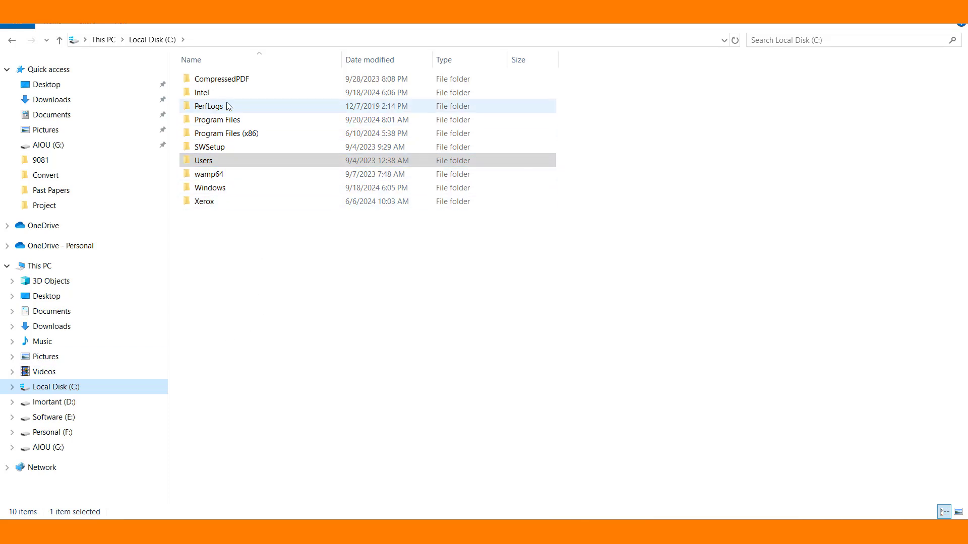
double_click(224, 176)
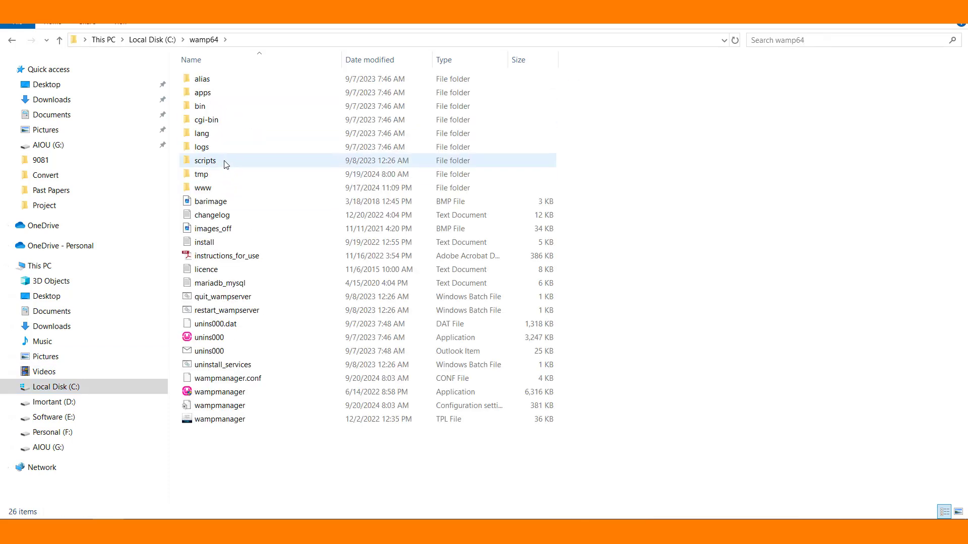
double_click(226, 186)
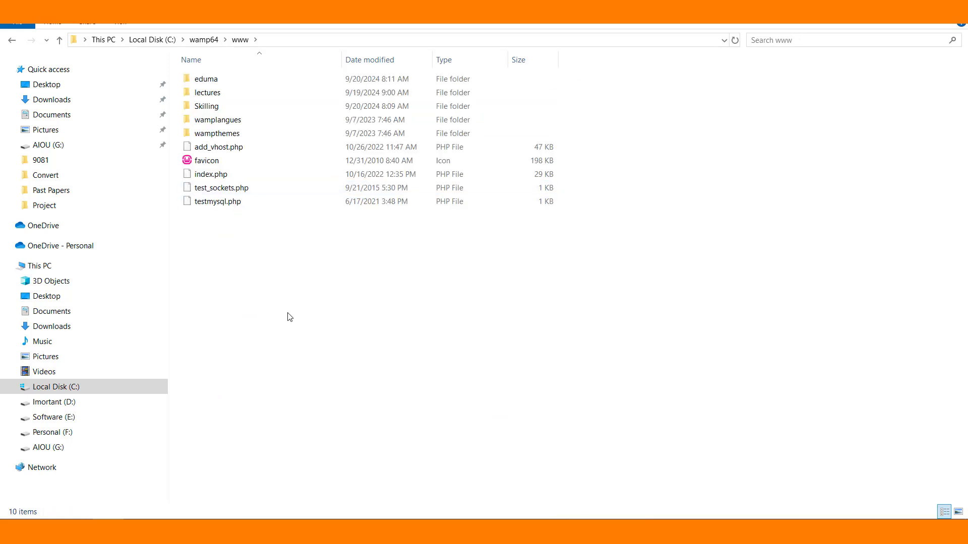
key(ctrl+v)
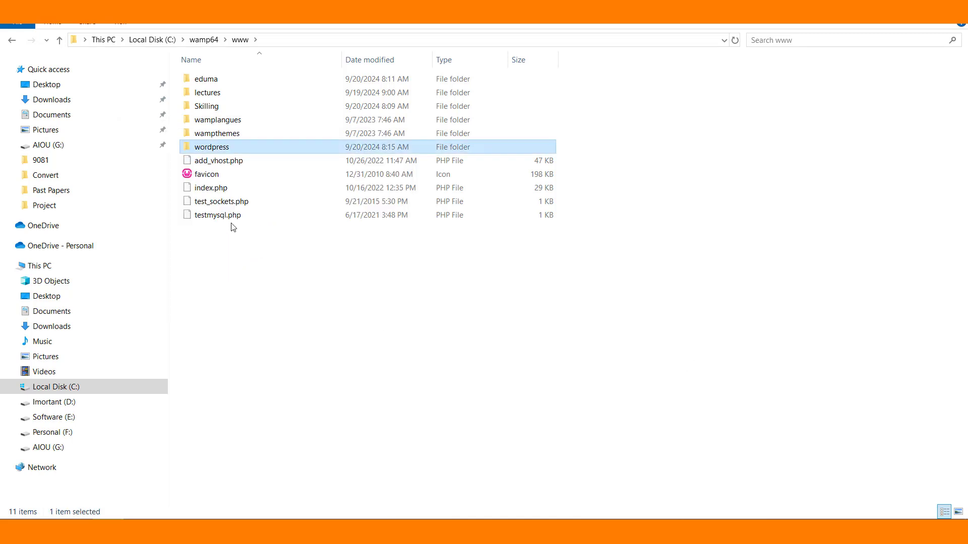
Step: Rename the copied wordpress folder in www to fashion
right_click(218, 150)
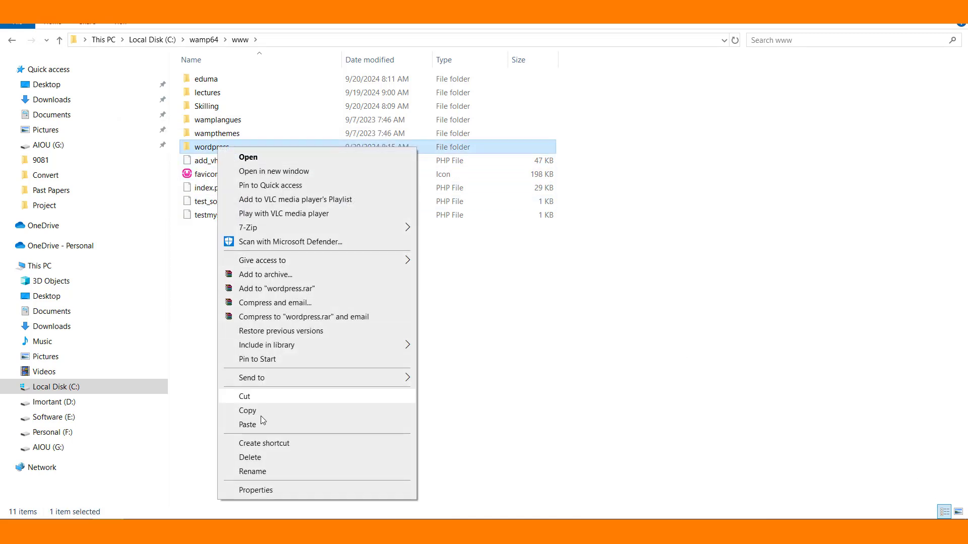
click(259, 474)
text(f)
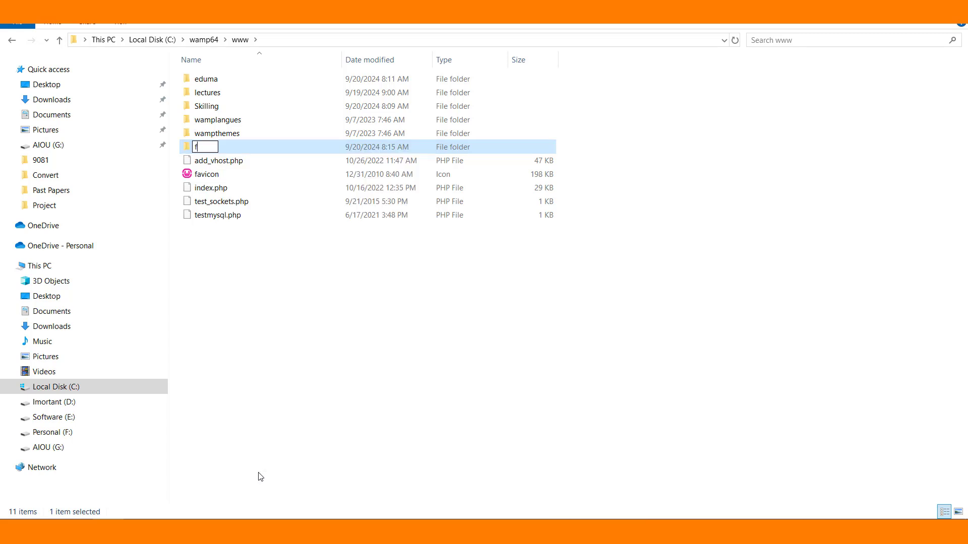
text(ashion)
key(ctrl+a)
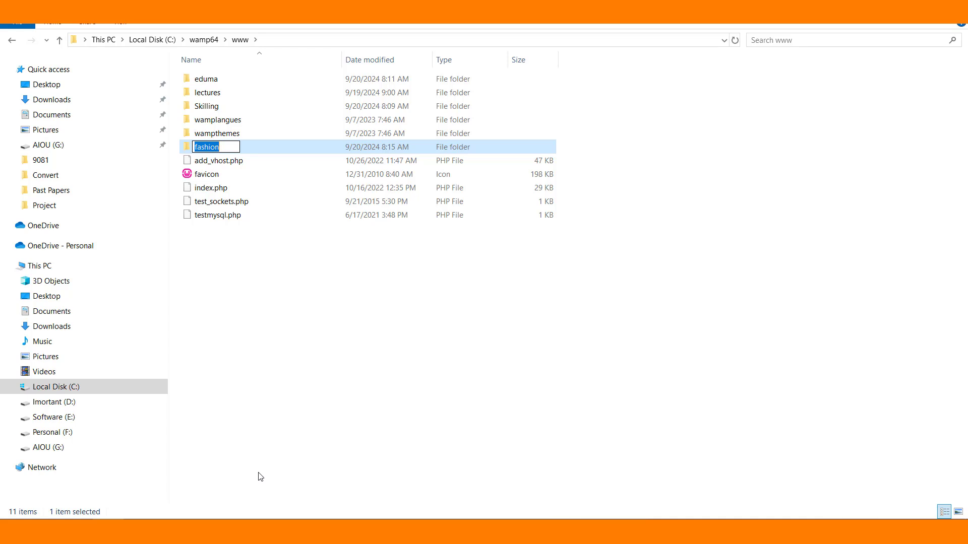
key(End)
key(Return)
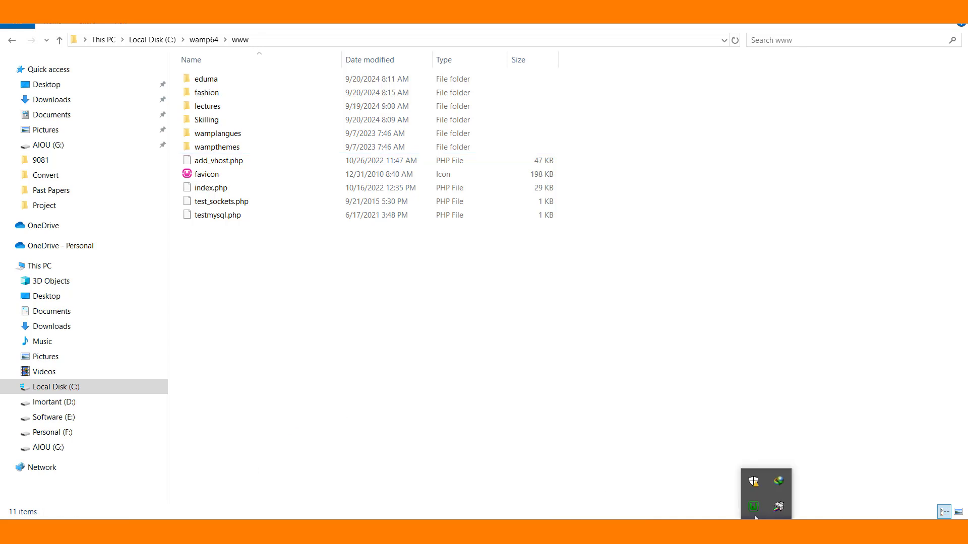
Step: Open phpMyAdmin 5.2.0 from Wampserver and log in to the MySQL server as root without a password
click(754, 512)
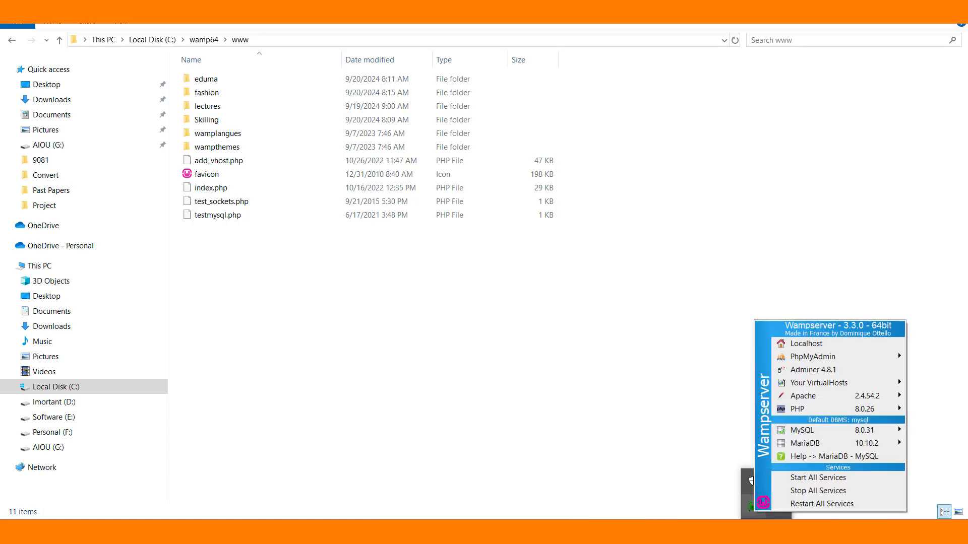
mouse_move(822, 362)
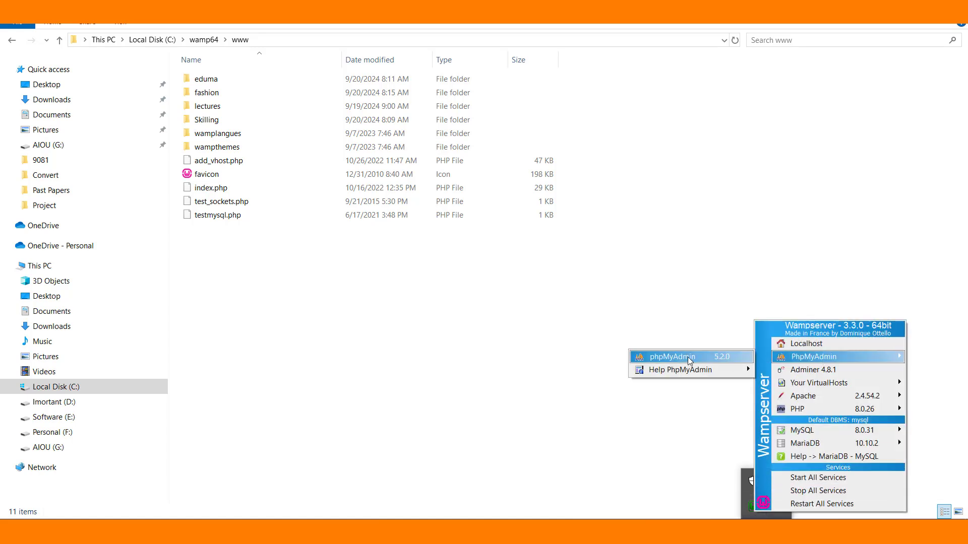
click(668, 357)
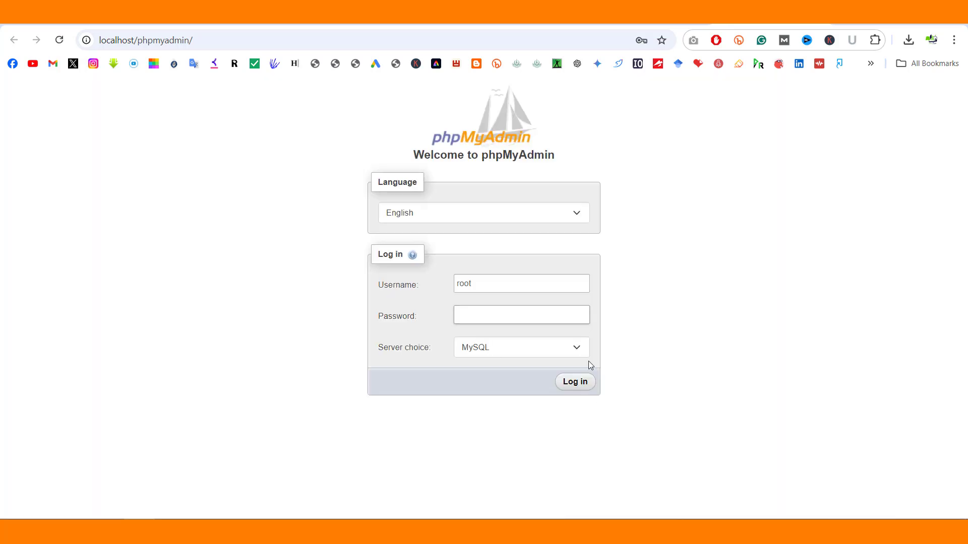
click(583, 389)
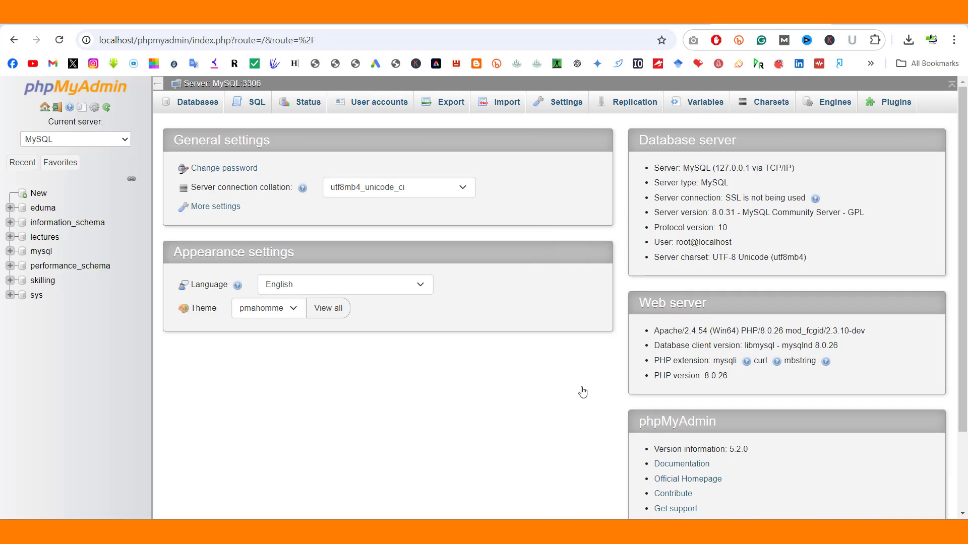
Step: Create a database named fashion with the utf8mb4_0900_ai_ci collation
click(194, 101)
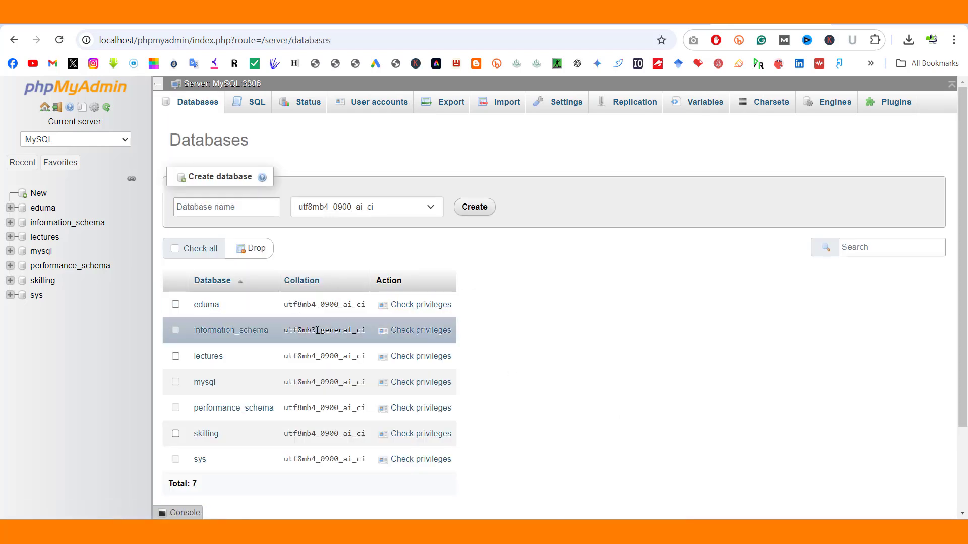
click(252, 205)
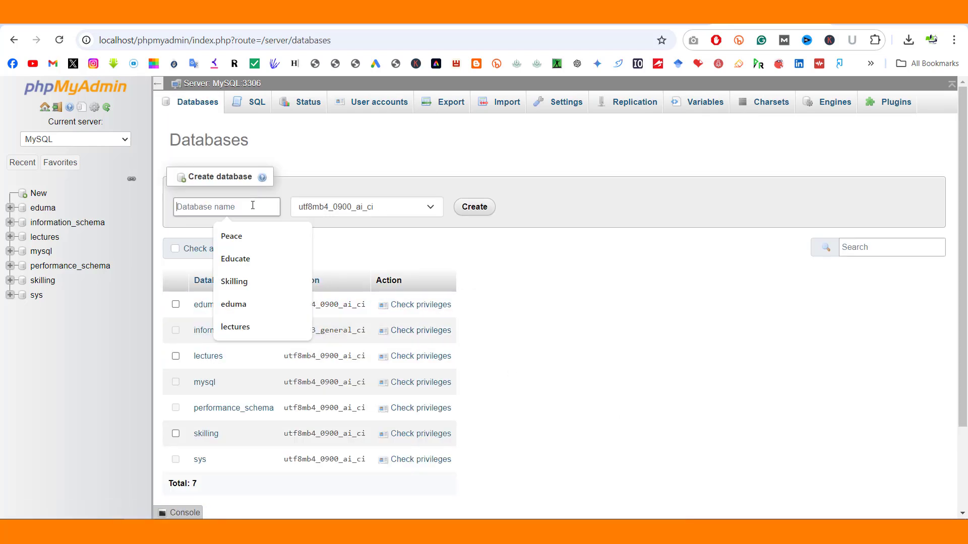
text(fashion)
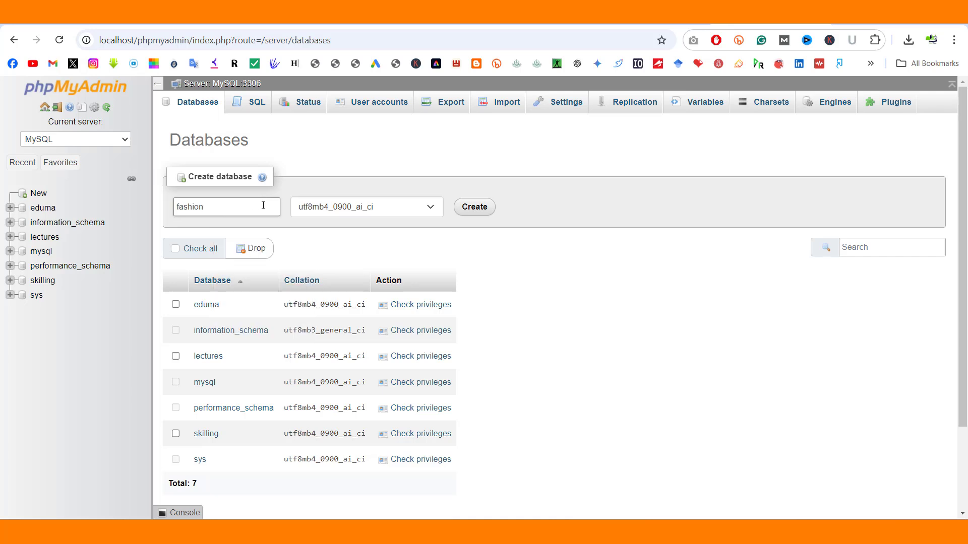
click(460, 209)
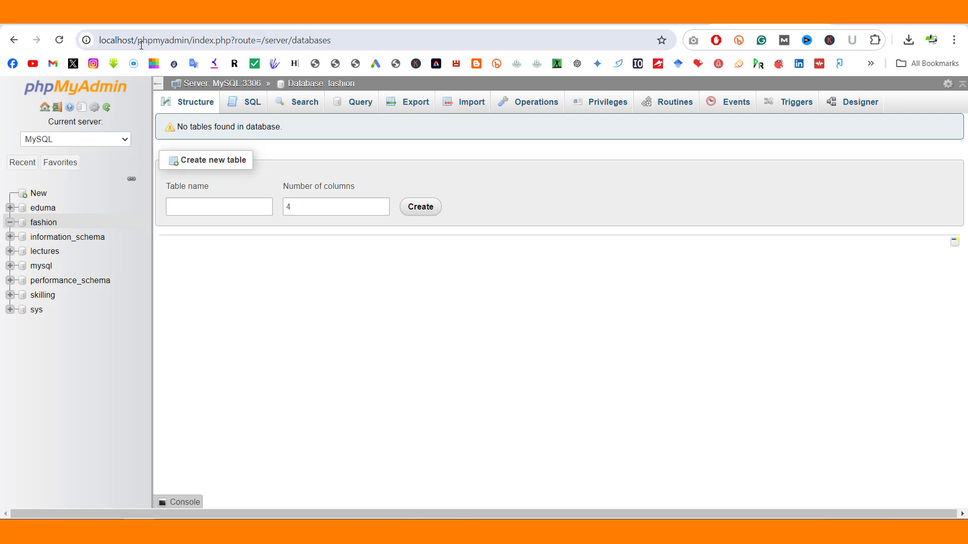
Step: Go to localhost/fashion and start the WordPress setup in English (United States)
drag(138, 40, 659, 51)
key(BackSpace)
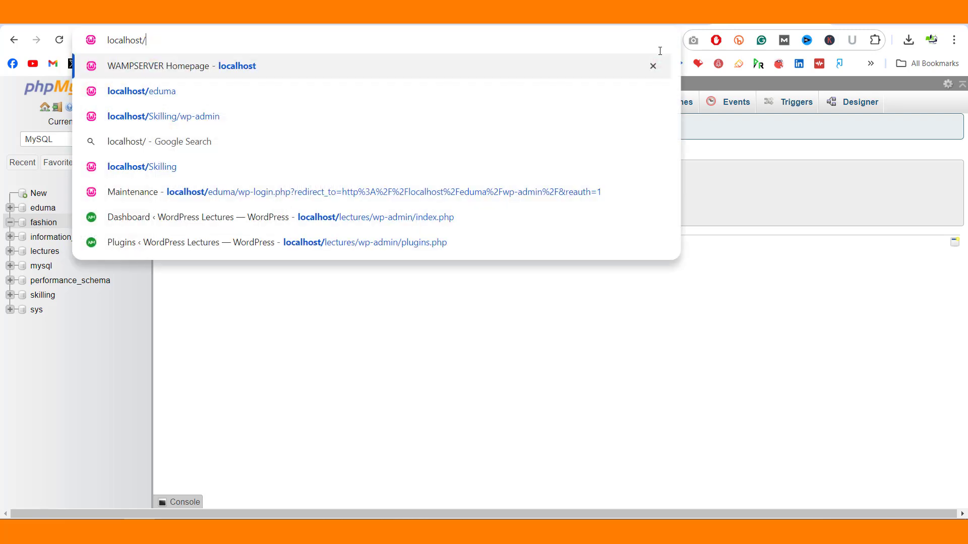
text(fashion)
key(Return)
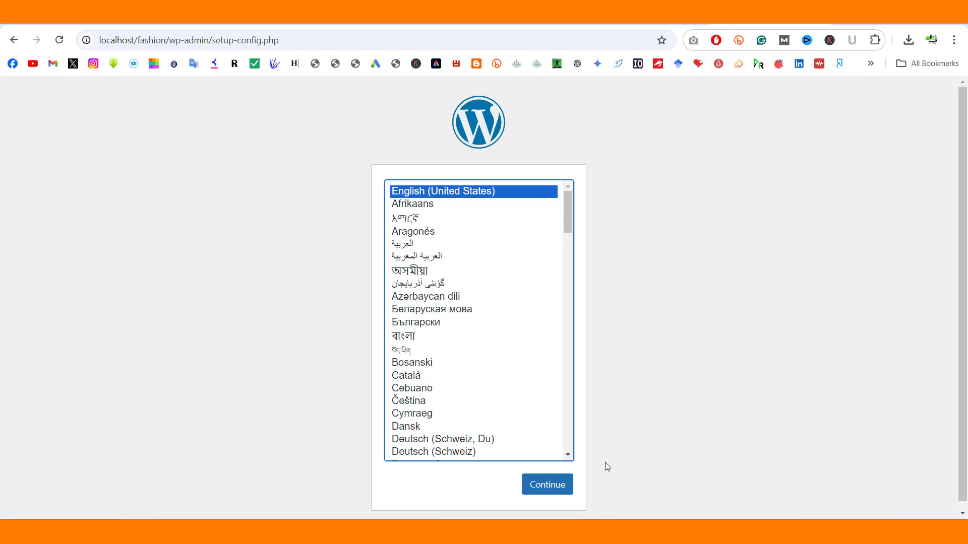
click(545, 488)
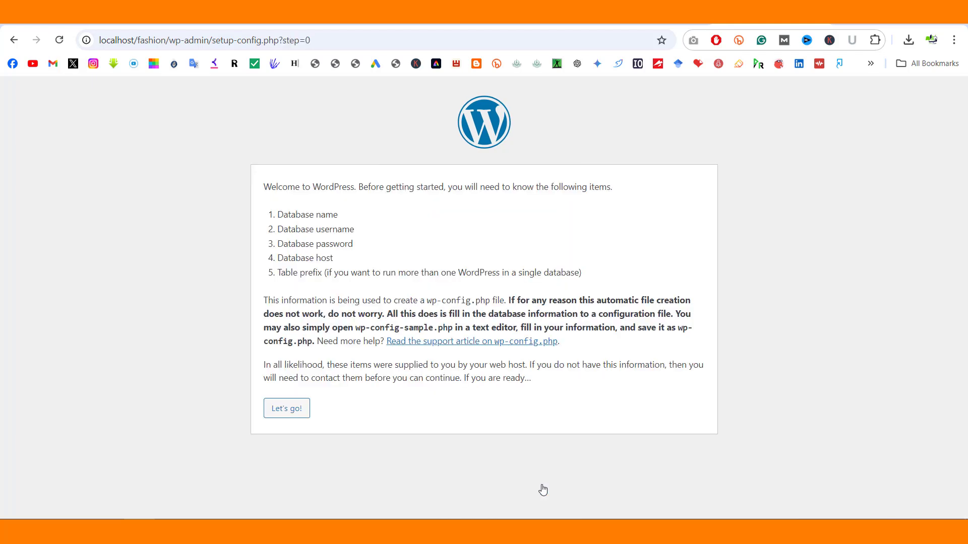
Step: Submit the database connection details with database name fashion, username root, an empty password, host localhost and table prefix wp_
click(298, 410)
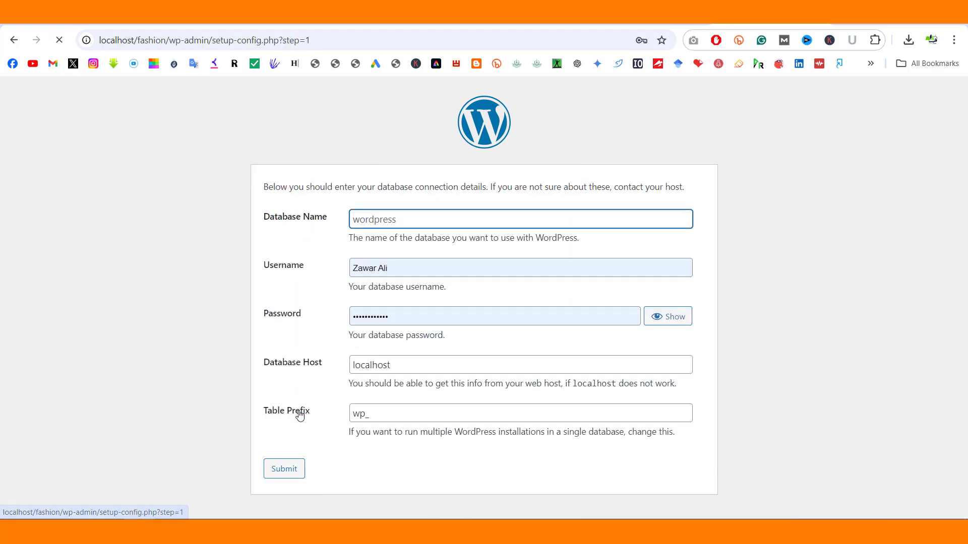
click(389, 227)
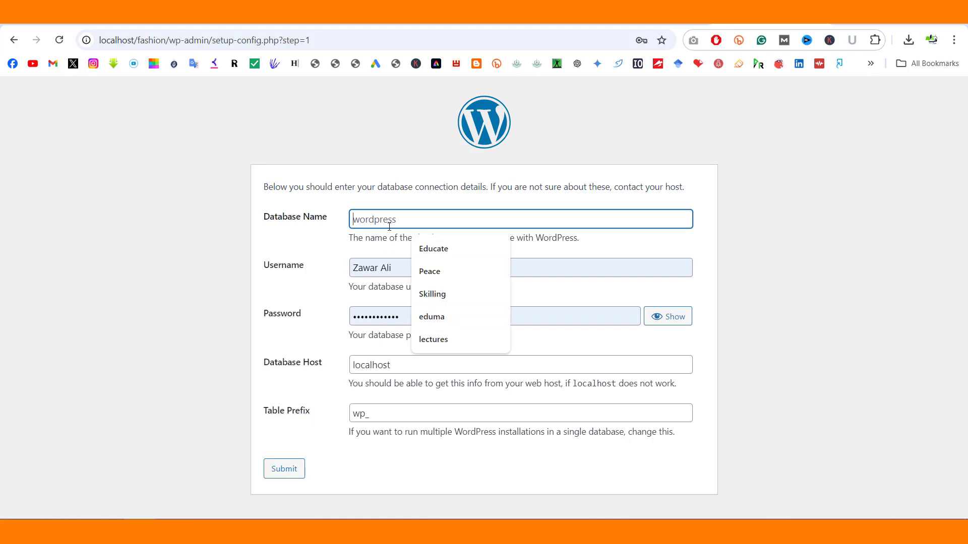
text(fashion)
key(Tab)
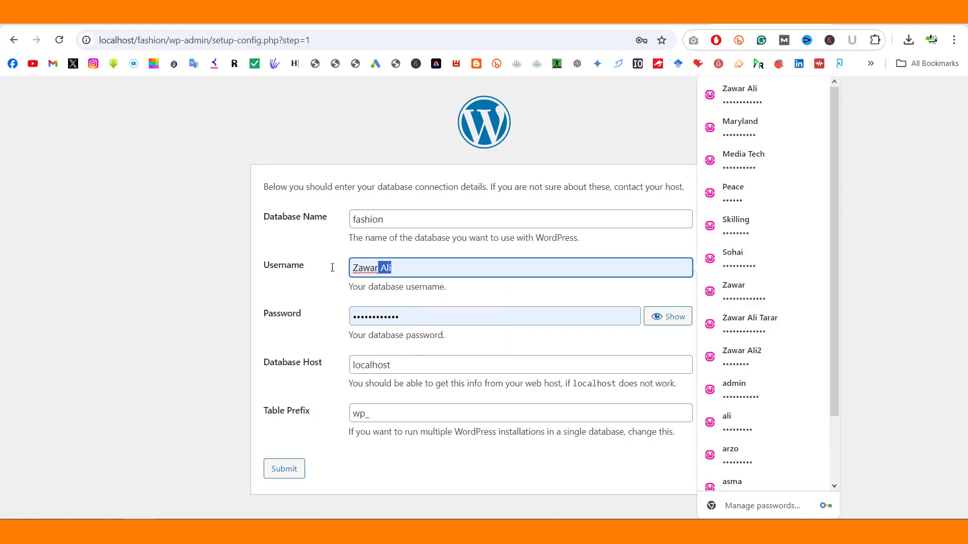
text(ro)
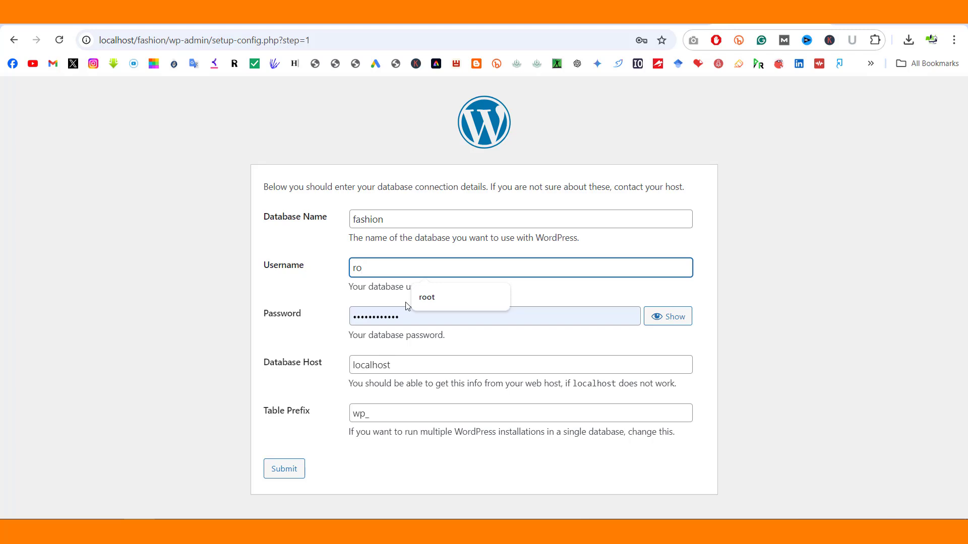
click(449, 303)
key(Tab)
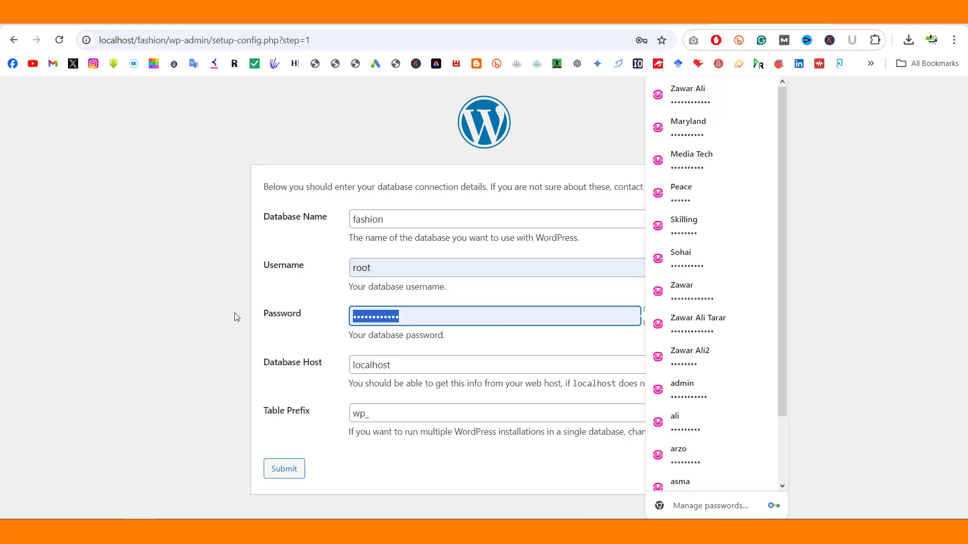
key(BackSpace)
click(196, 413)
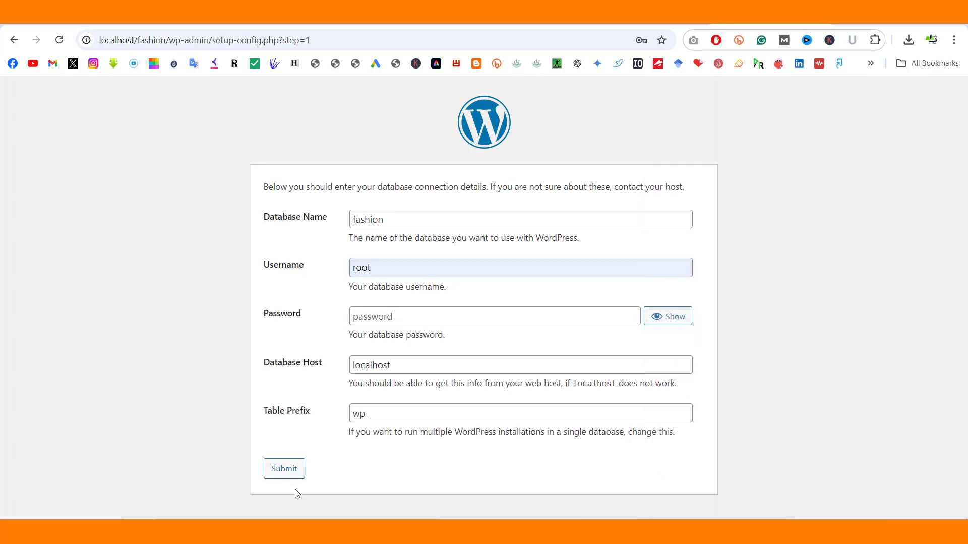
click(290, 469)
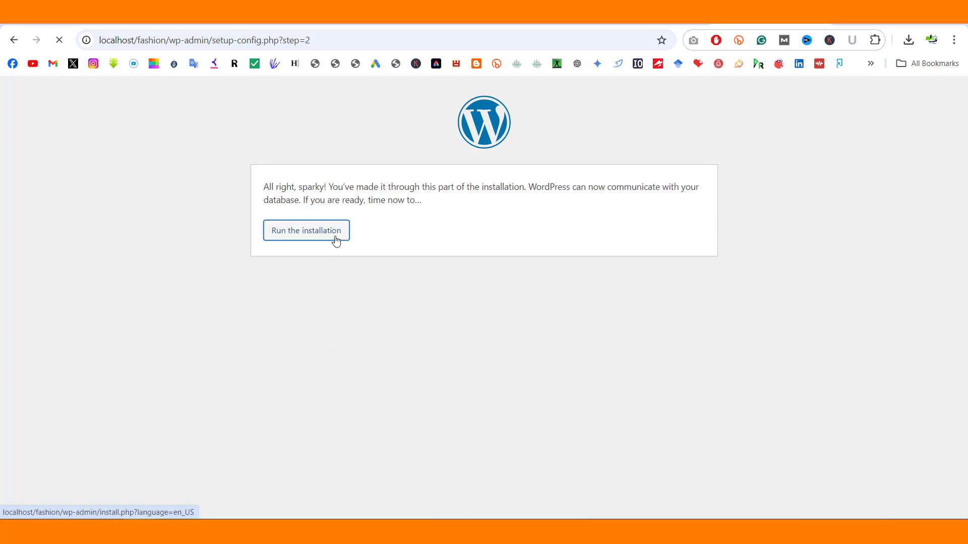
Step: Run the WordPress installation, set the site title to Fashion and fill in the administrator's username
click(337, 241)
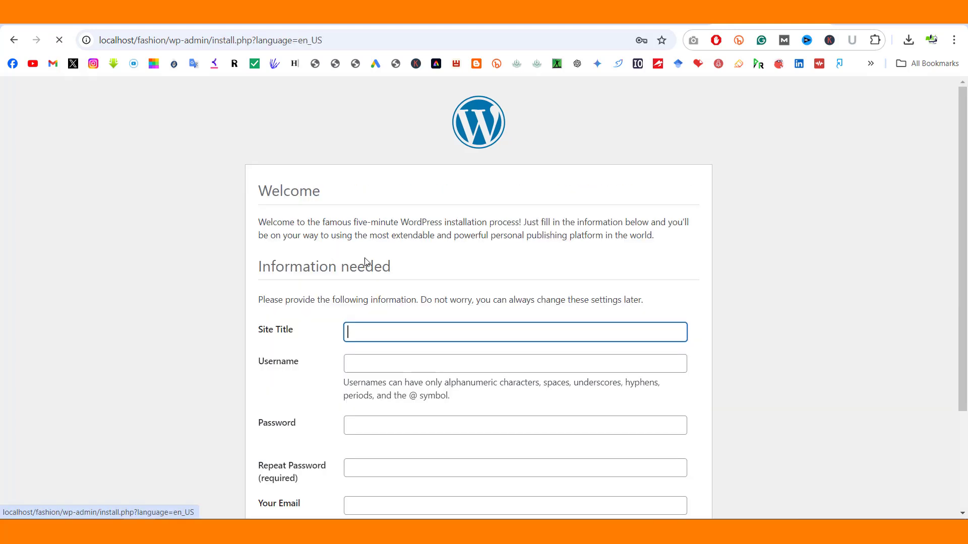
click(401, 334)
text(Fashion)
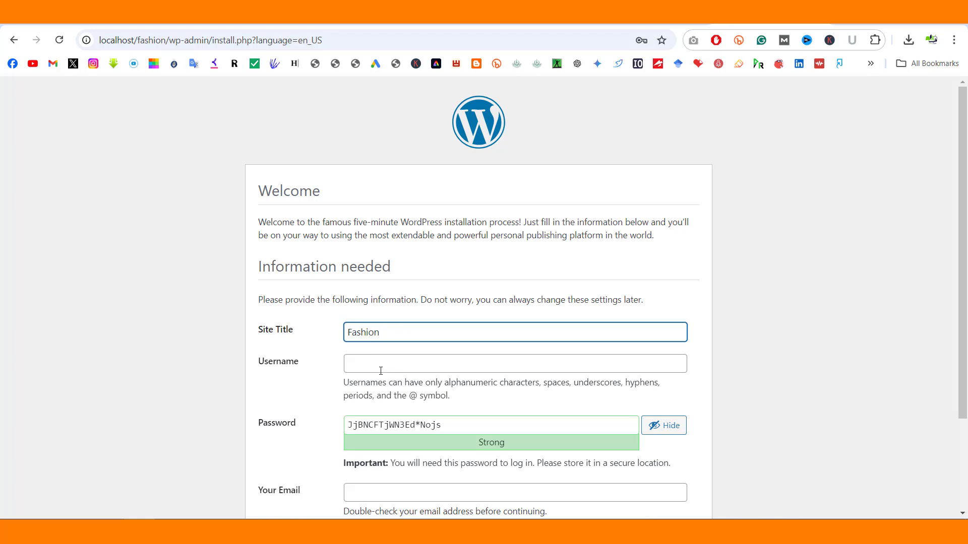
click(381, 371)
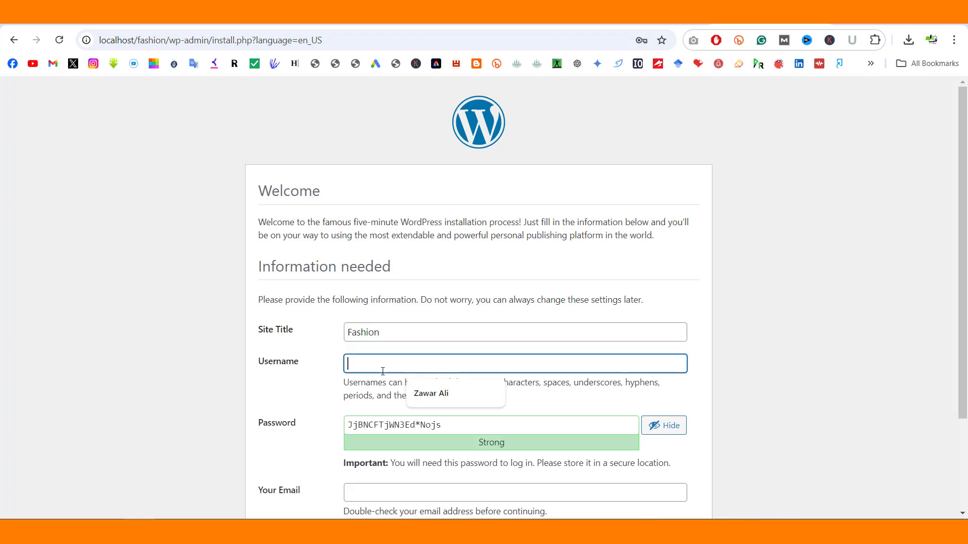
click(428, 392)
Step: Hide the suggested password and replace it with the chosen administrator account password
scroll(443, 396, down, 3)
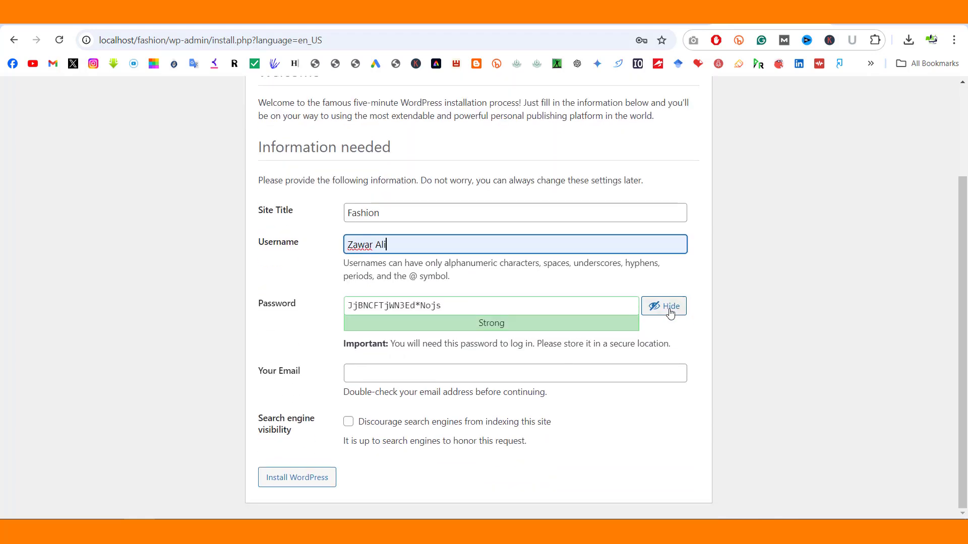
click(668, 308)
drag(536, 307, 239, 299)
text(••)
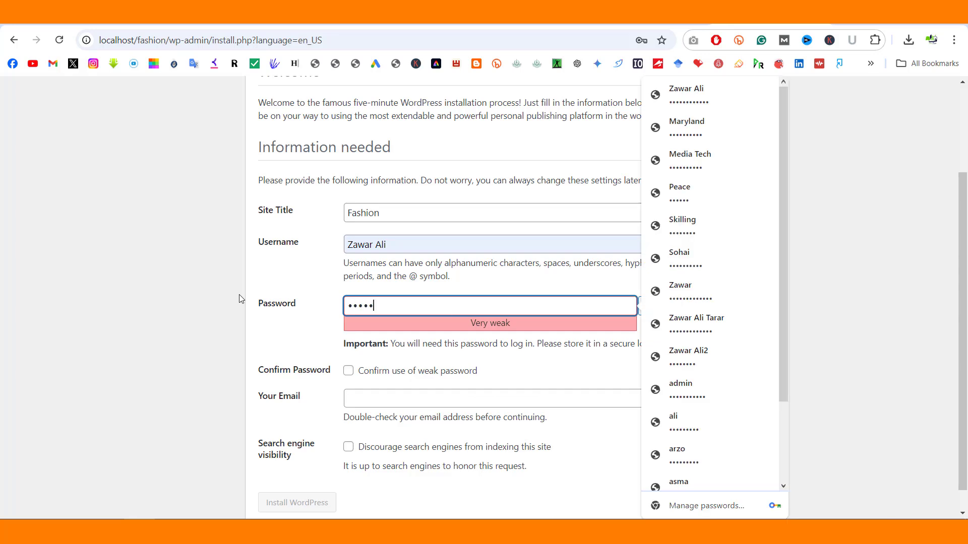
text(••••••••••)
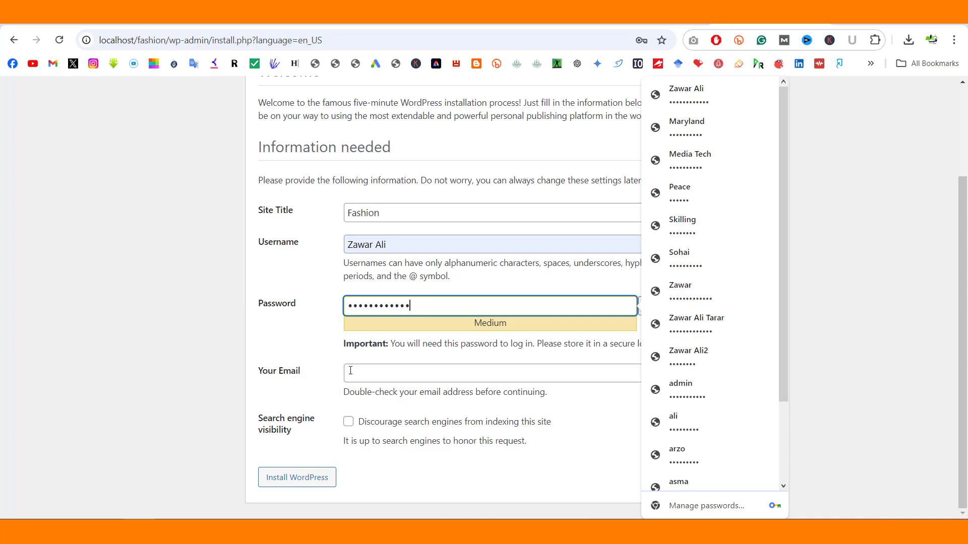
Step: Fill in the administrator's e-mail address and install WordPress
click(348, 373)
click(444, 403)
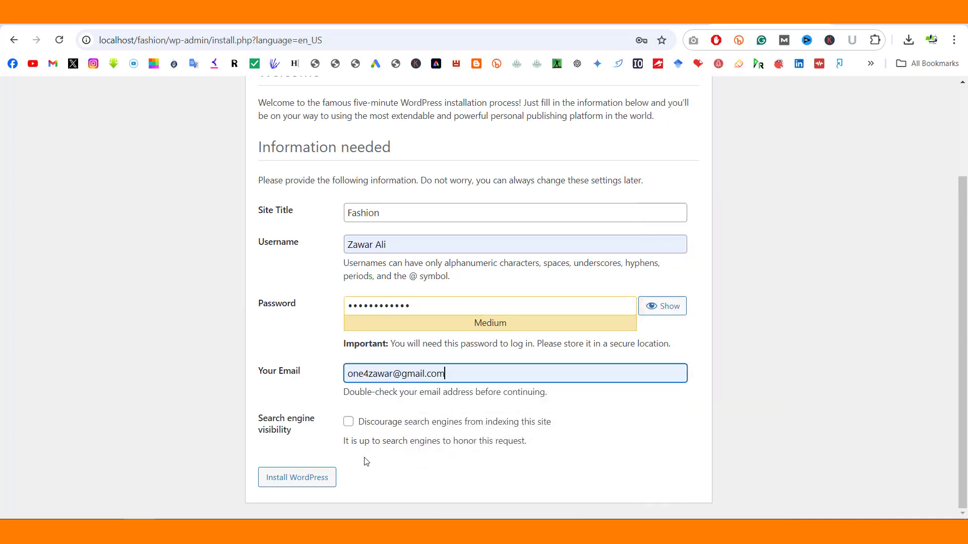
click(318, 476)
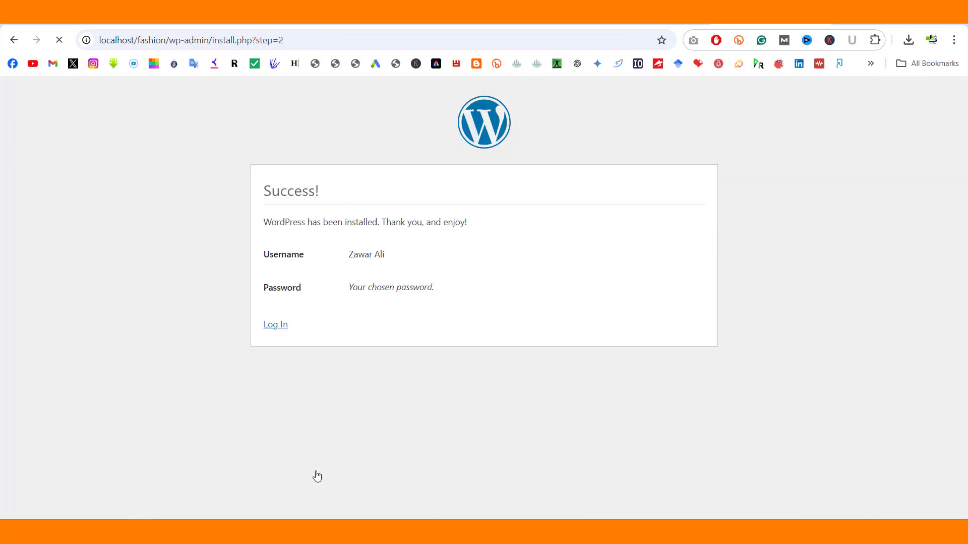
Step: Log in to the new site with Remember Me enabled and dismiss the dashboard's welcome banner
click(277, 329)
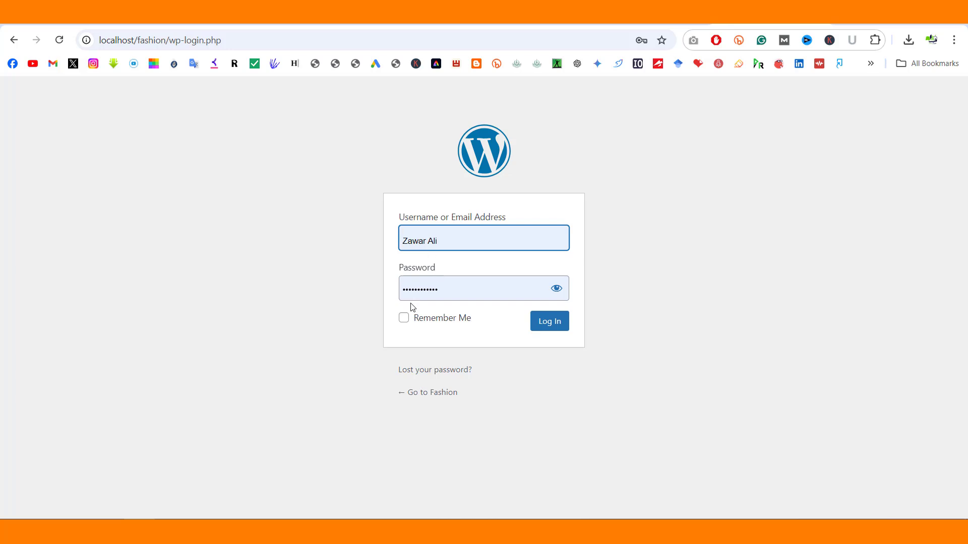
click(411, 322)
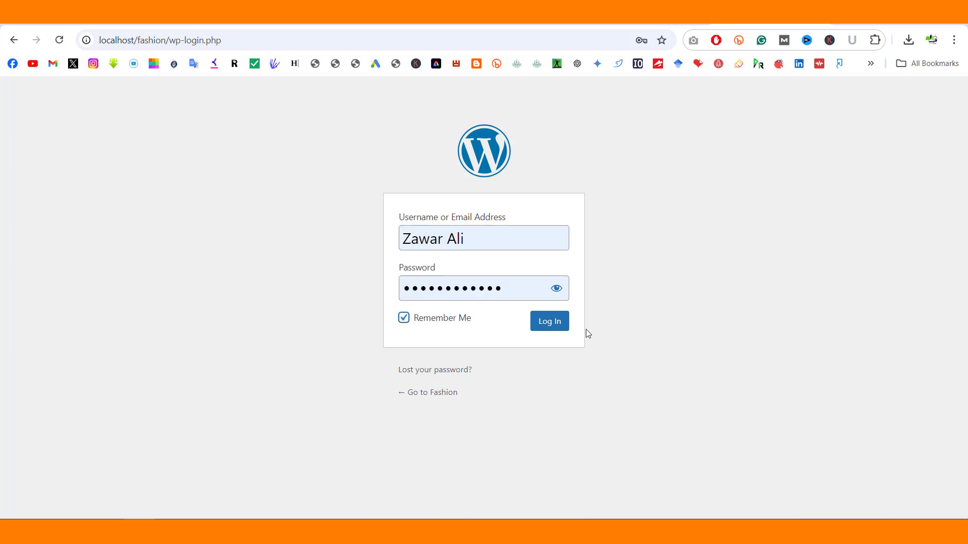
click(565, 326)
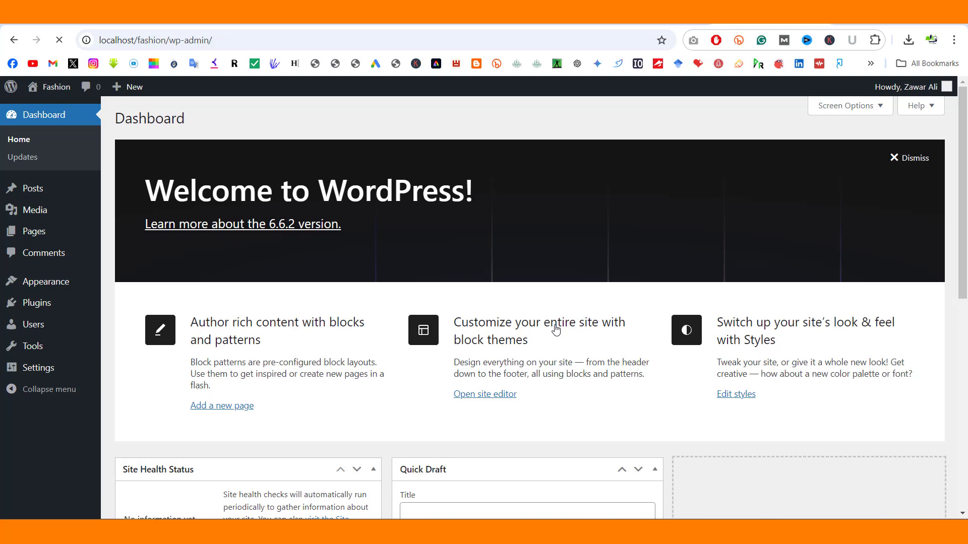
click(903, 160)
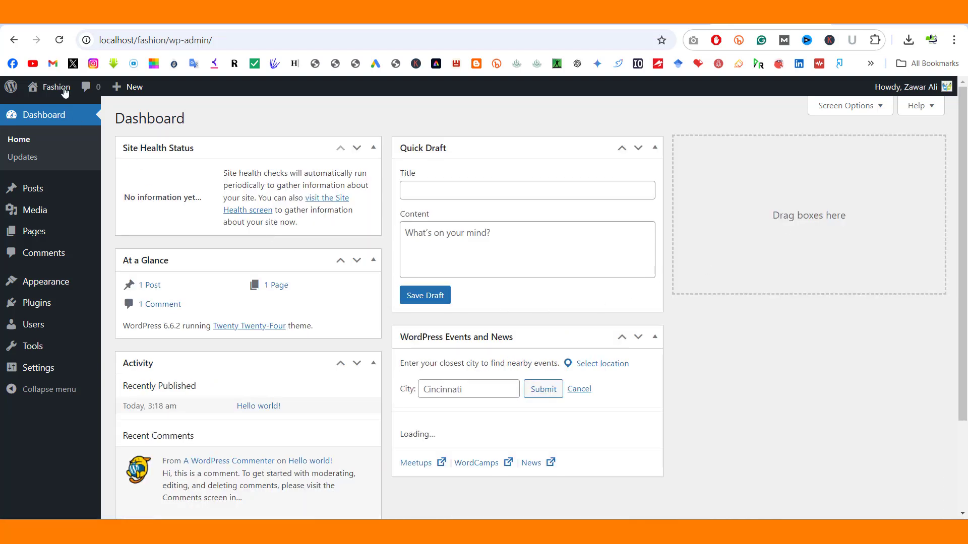
Step: Open the Fashion site's front page in a new tab, look through its default content and return to the dashboard
right_click(52, 107)
click(69, 117)
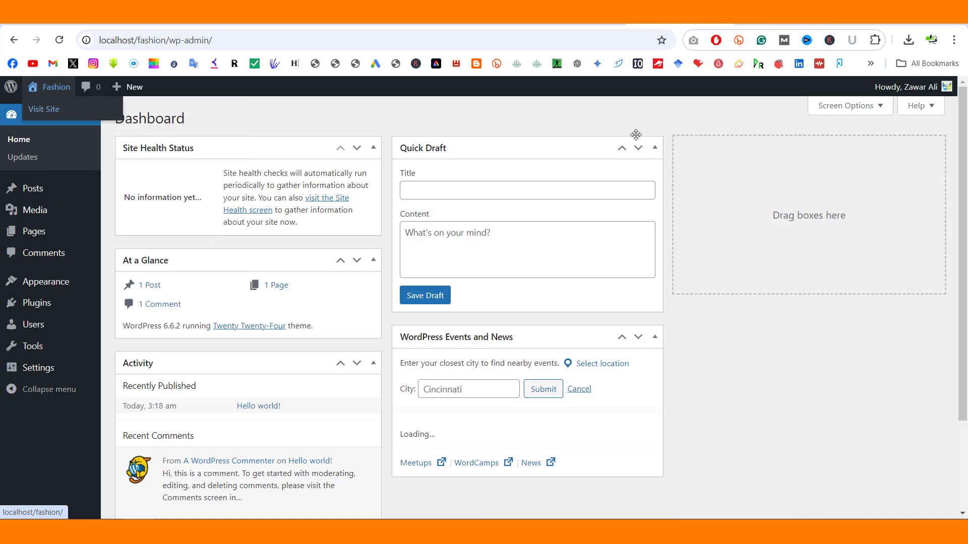
key(ctrl+Tab)
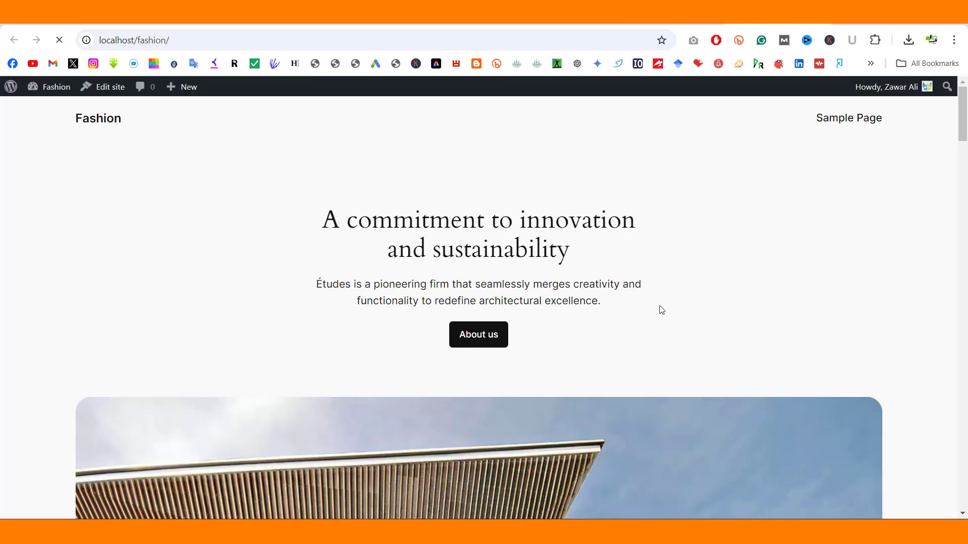
scroll(654, 337, down, 20)
scroll(654, 336, down, 15)
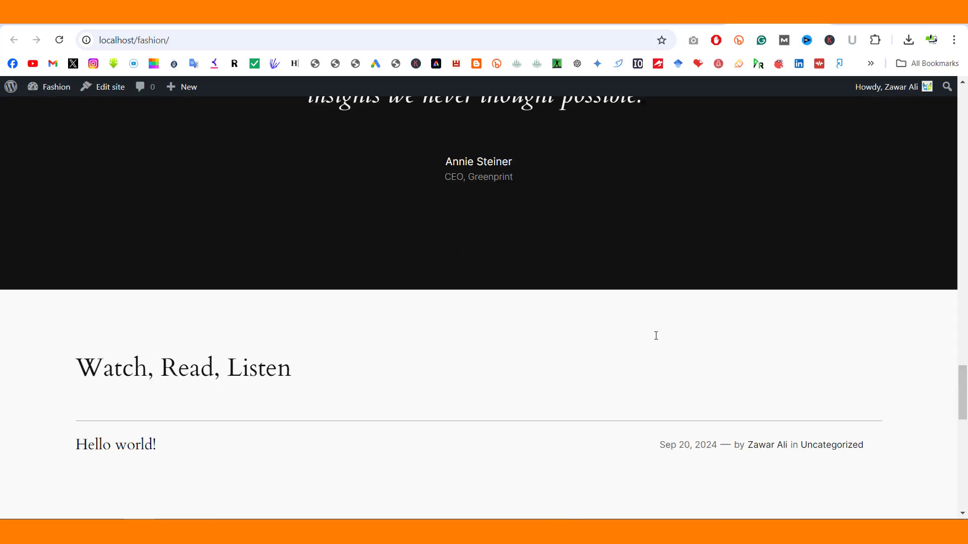
scroll(661, 344, up, 12)
scroll(674, 350, up, 5)
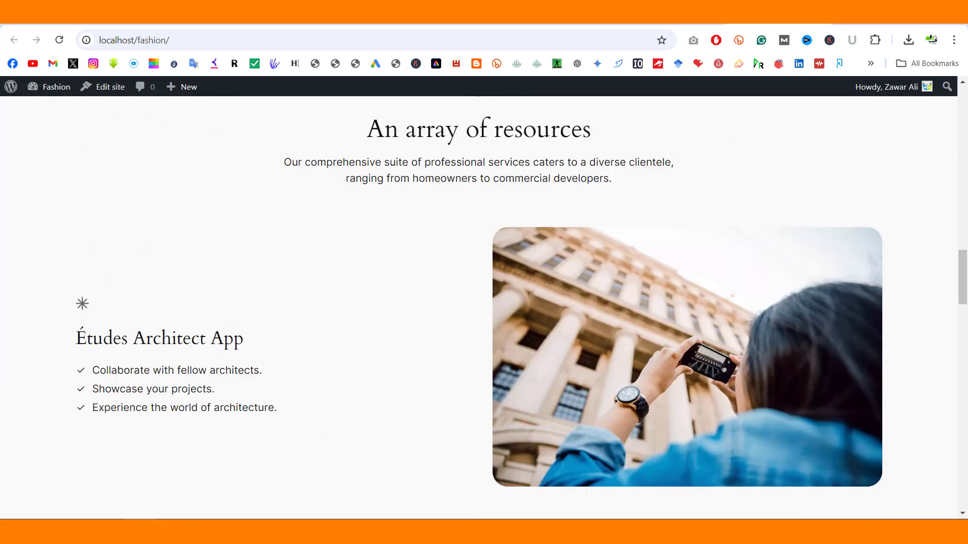
key(ctrl+Tab)
Step: Delete the Akismet Anti-spam and Hello Dolly plugins from the installed plugins
mouse_move(48, 303)
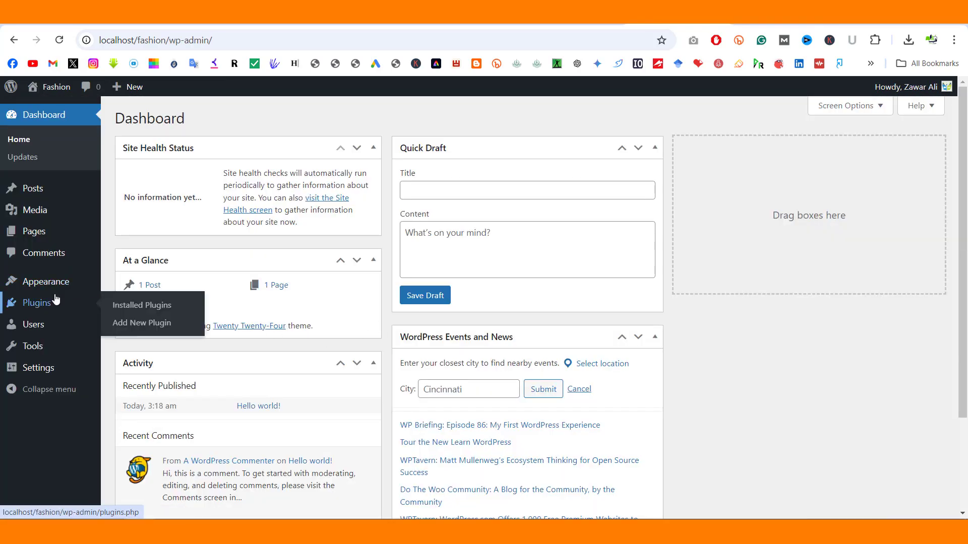
click(127, 307)
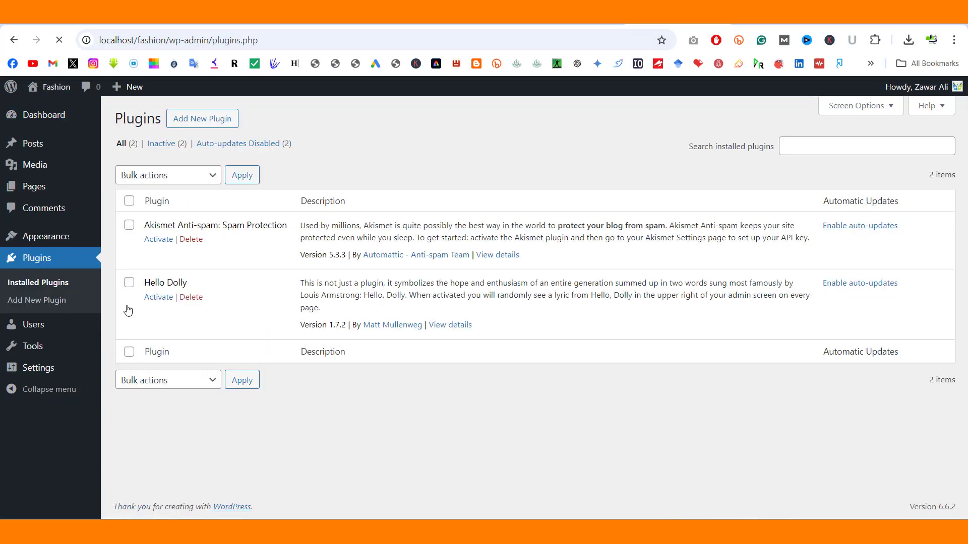
click(191, 239)
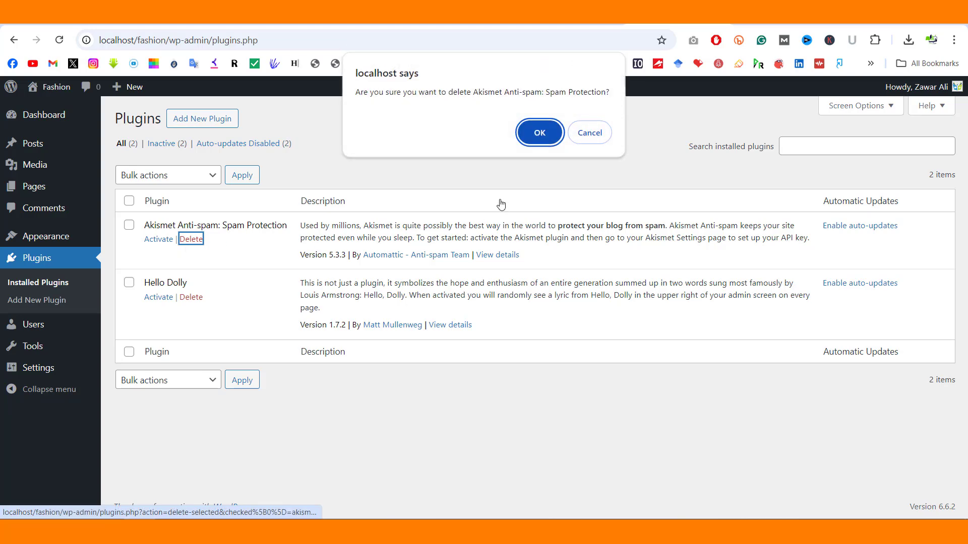
click(523, 143)
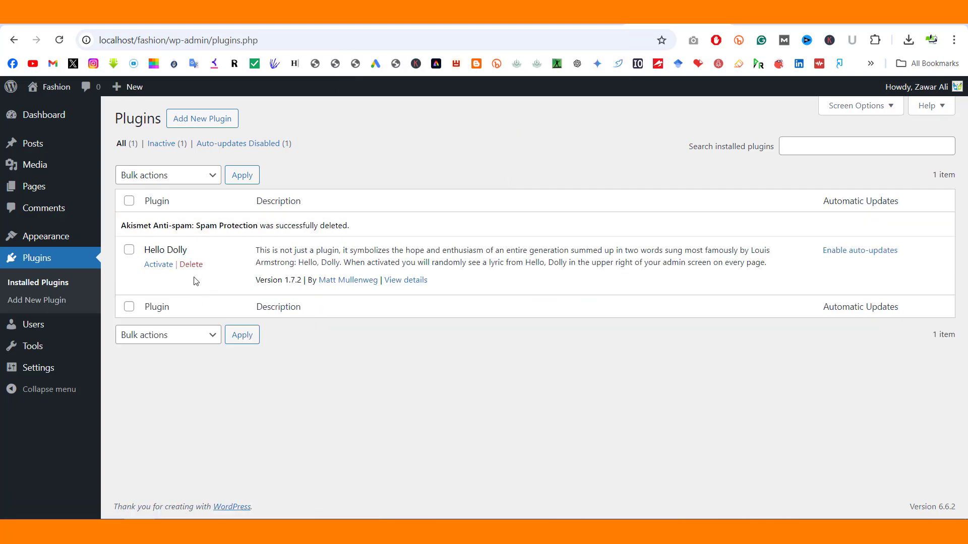
click(191, 264)
click(535, 122)
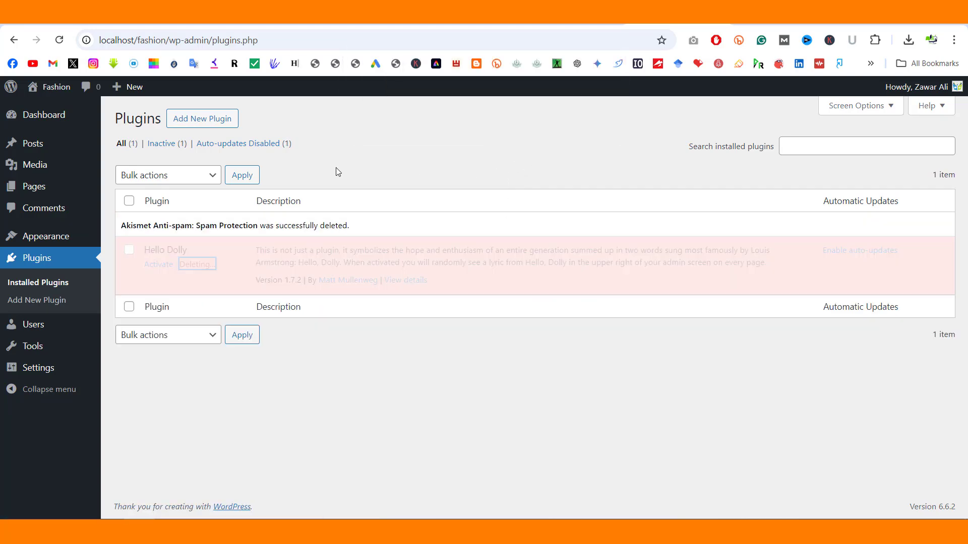
Step: Search the new plugins for "all in one", then install and activate All-in-One WP Migration and Backup
click(214, 127)
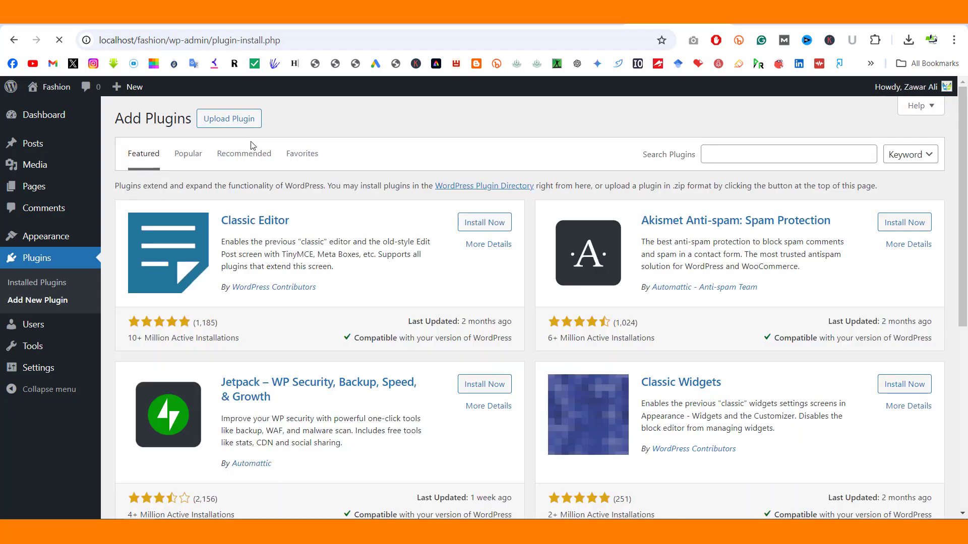
click(776, 157)
text(all in one)
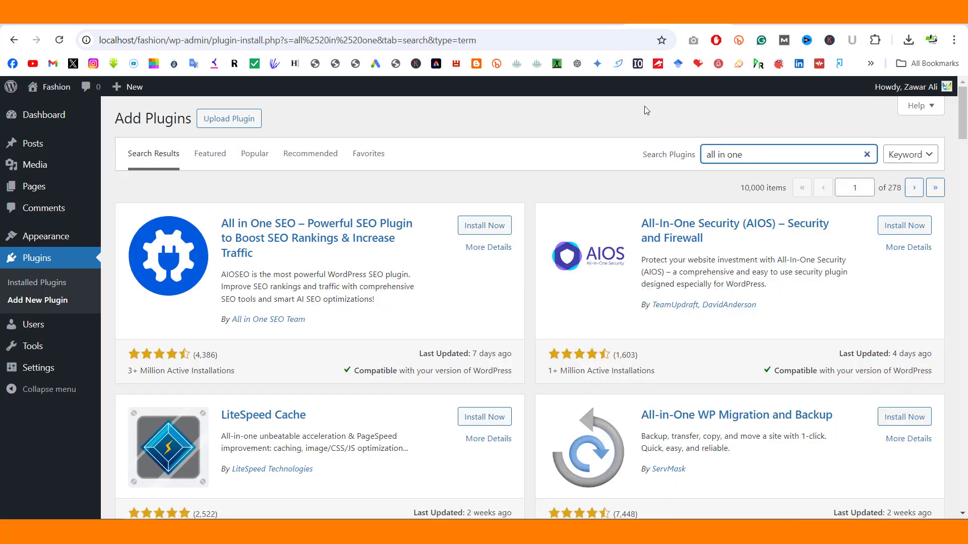
click(888, 417)
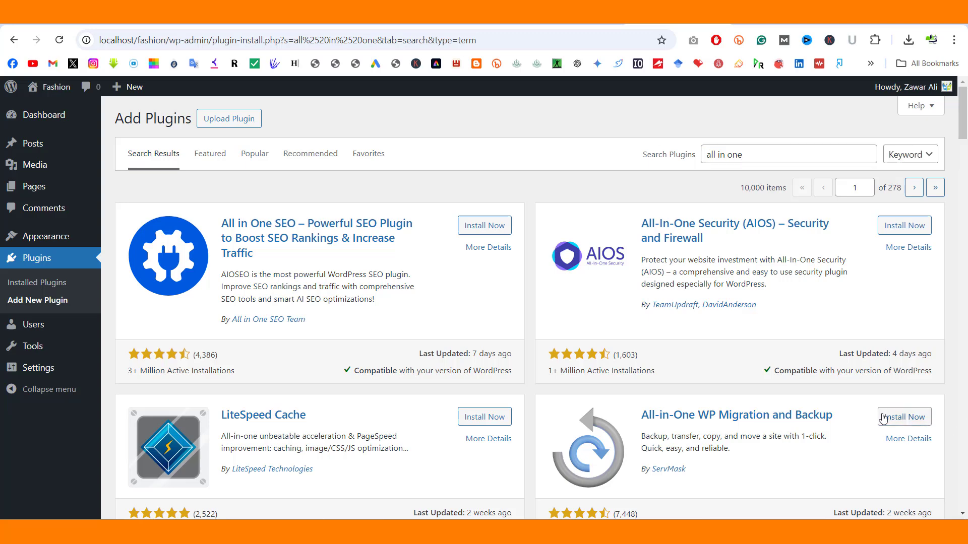
scroll(728, 361, down, 3)
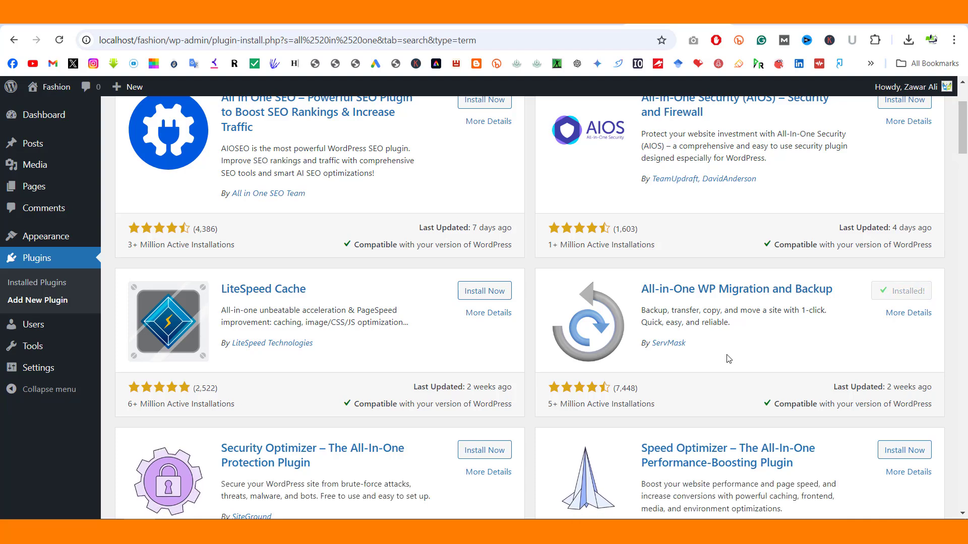
click(910, 291)
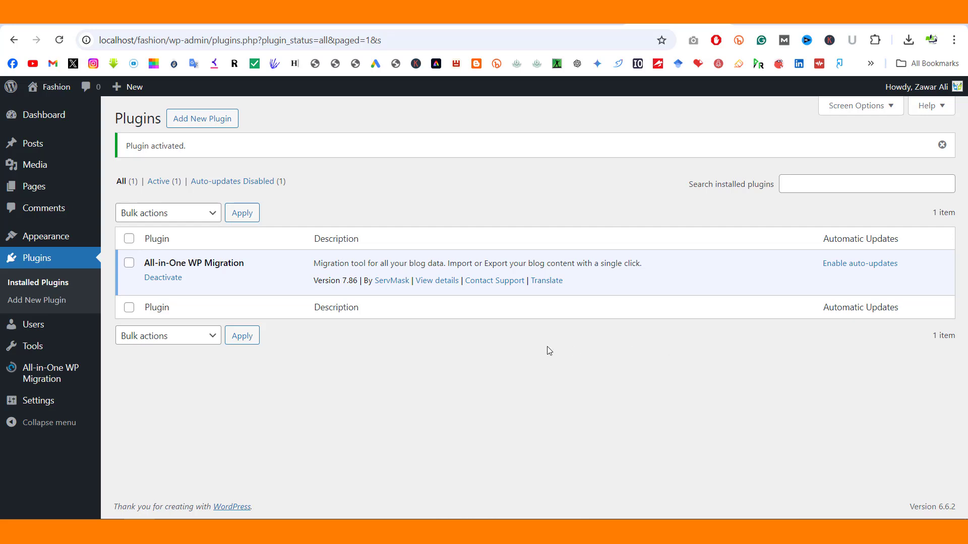
Step: Open the site import page of All-in-One WP Migration
mouse_move(64, 376)
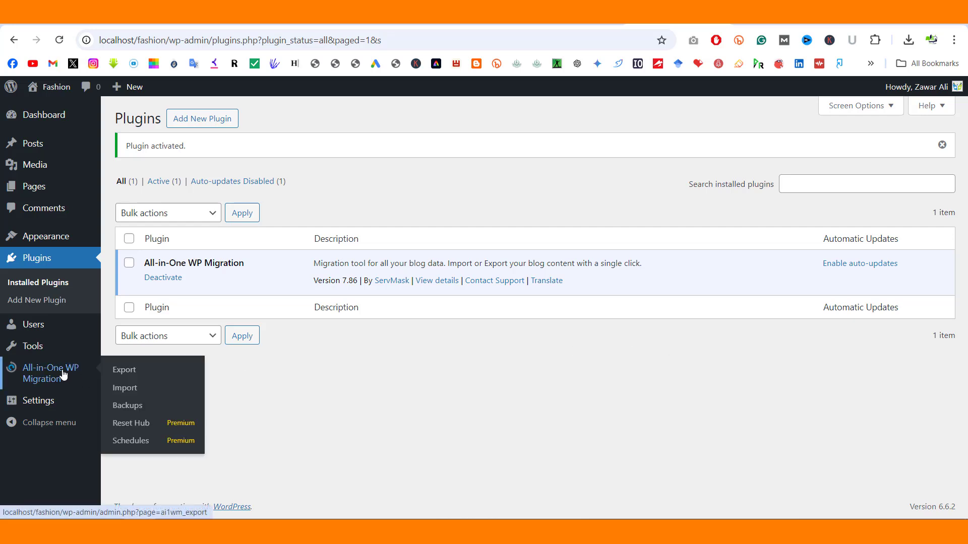
click(131, 392)
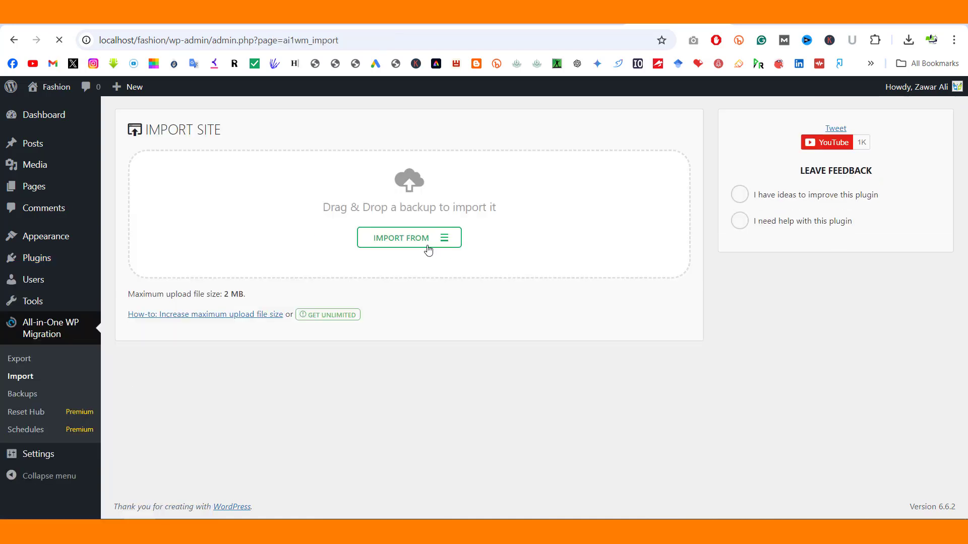
click(427, 247)
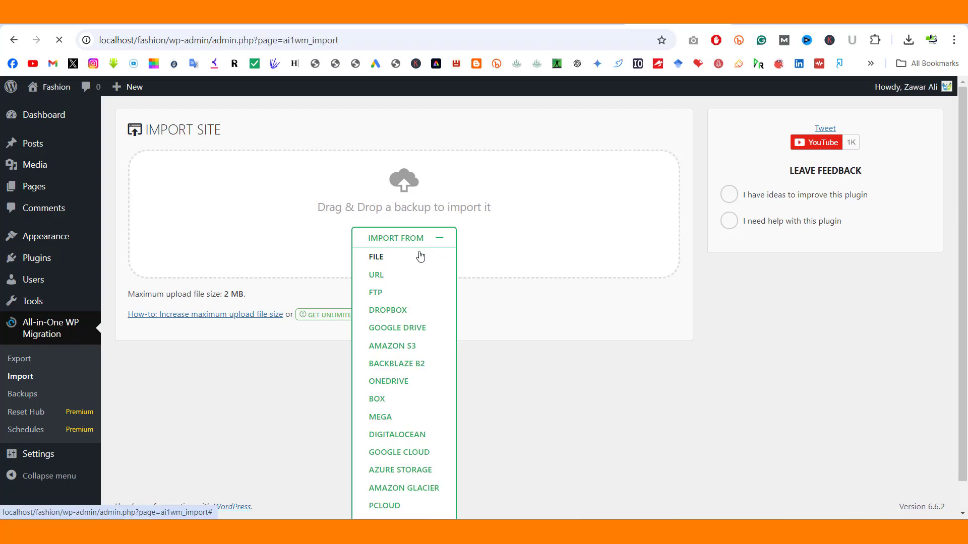
click(421, 257)
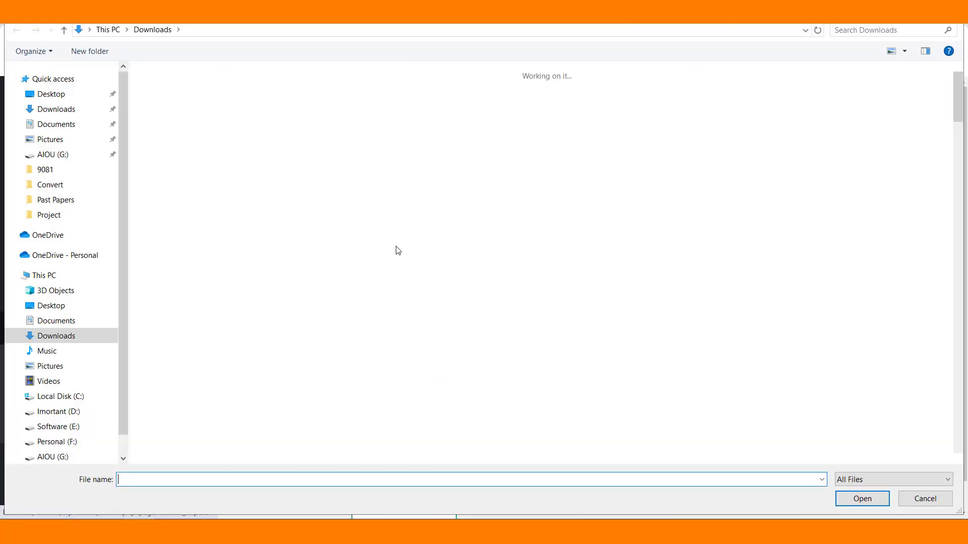
click(173, 121)
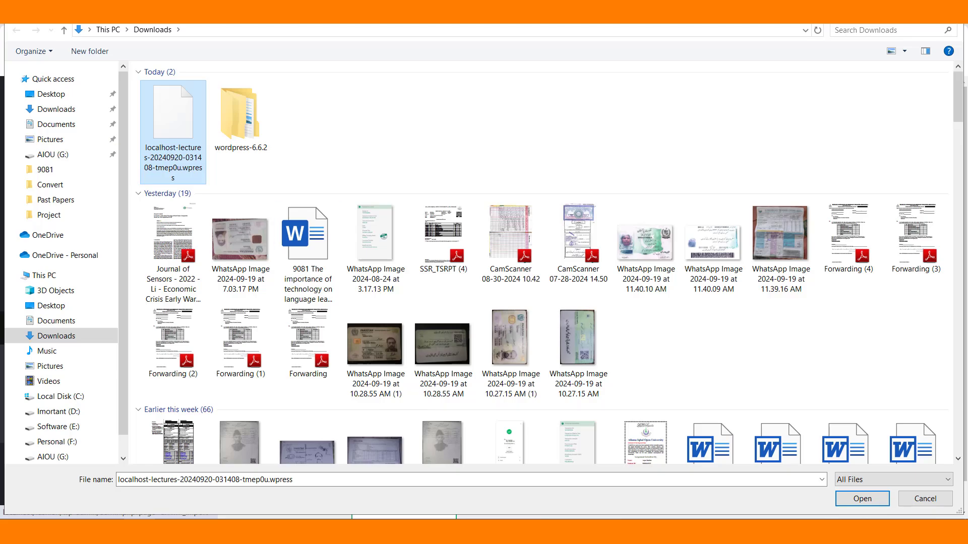
click(861, 499)
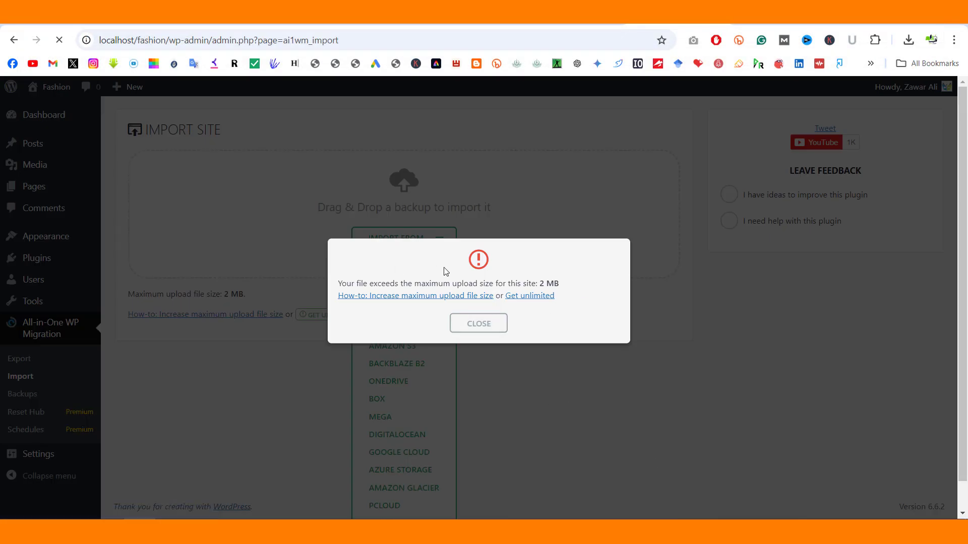
click(491, 329)
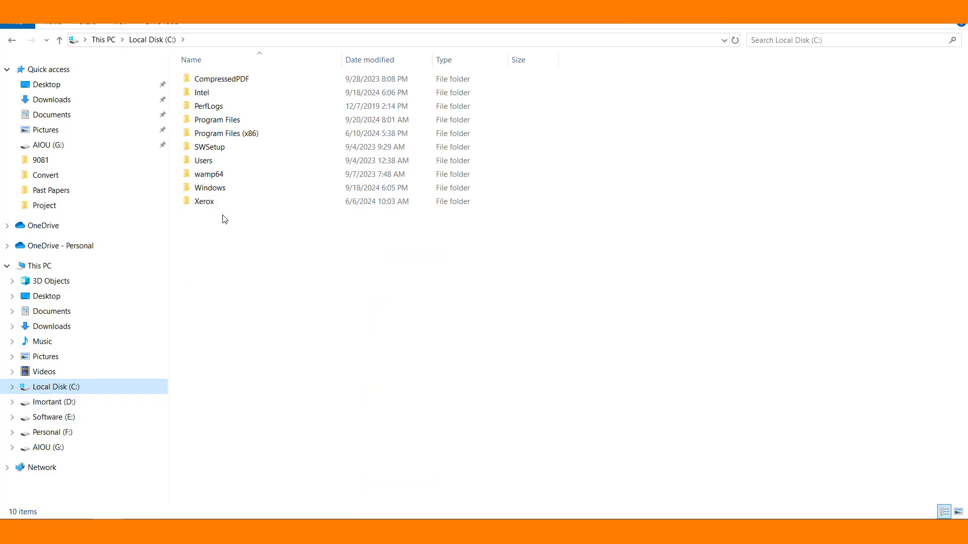
double_click(230, 179)
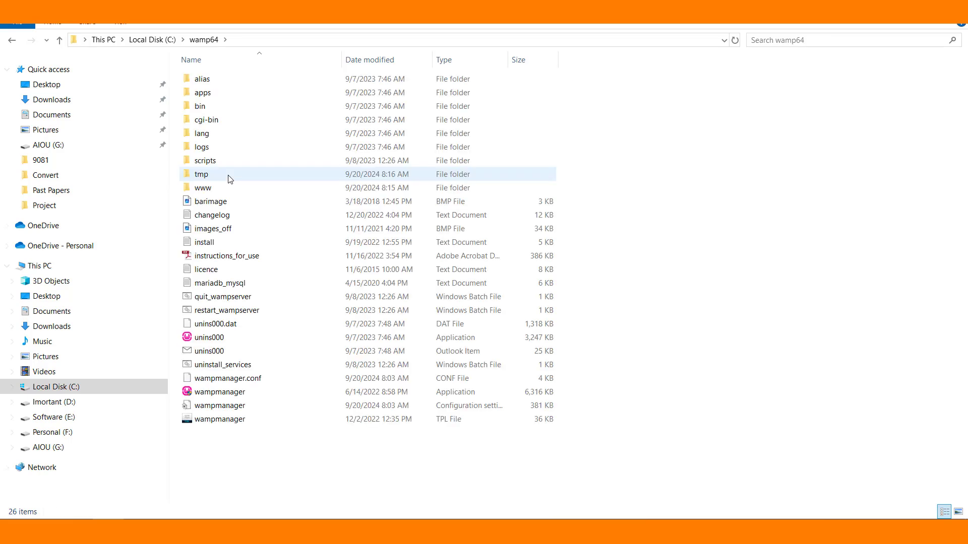
double_click(220, 190)
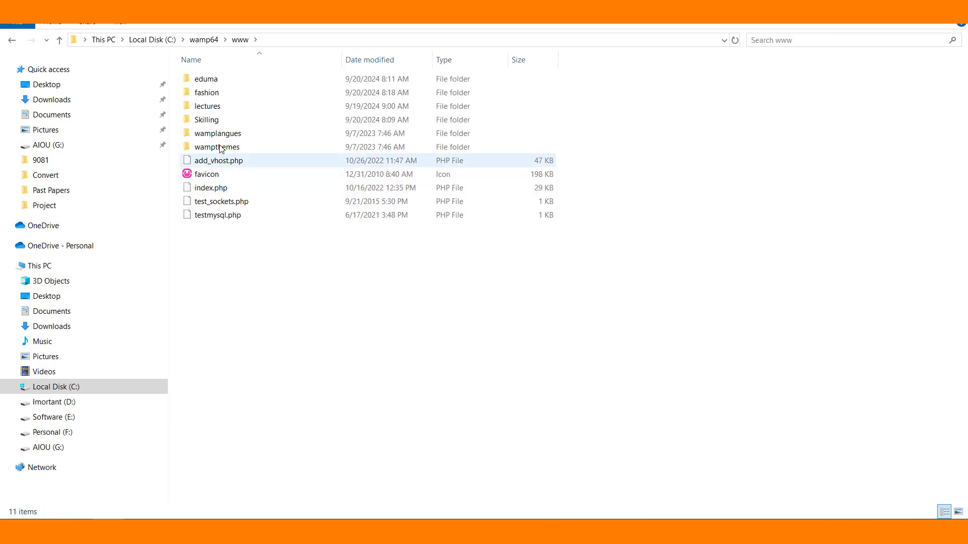
click(216, 97)
double_click(215, 98)
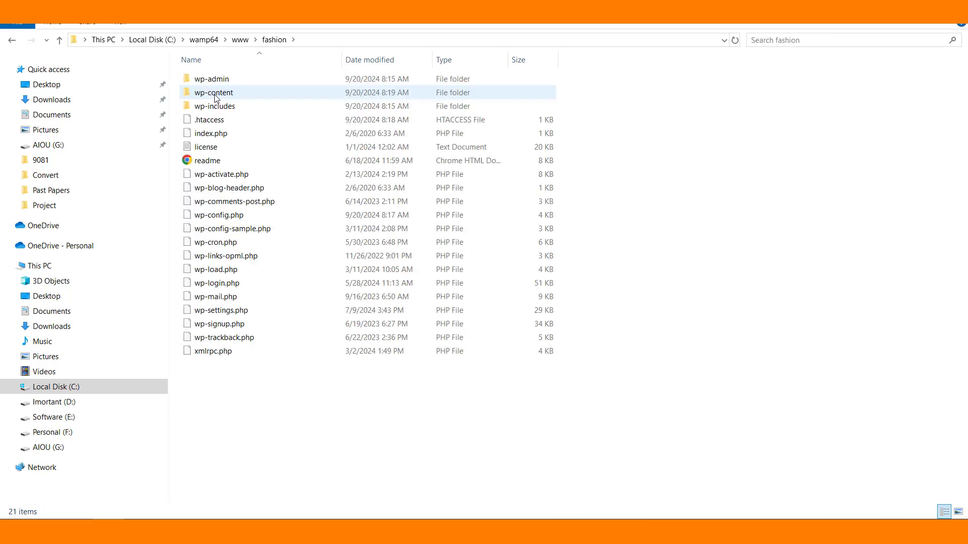
Step: Check which options are offered for opening the .htaccess file, without choosing any
click(207, 125)
right_click(207, 127)
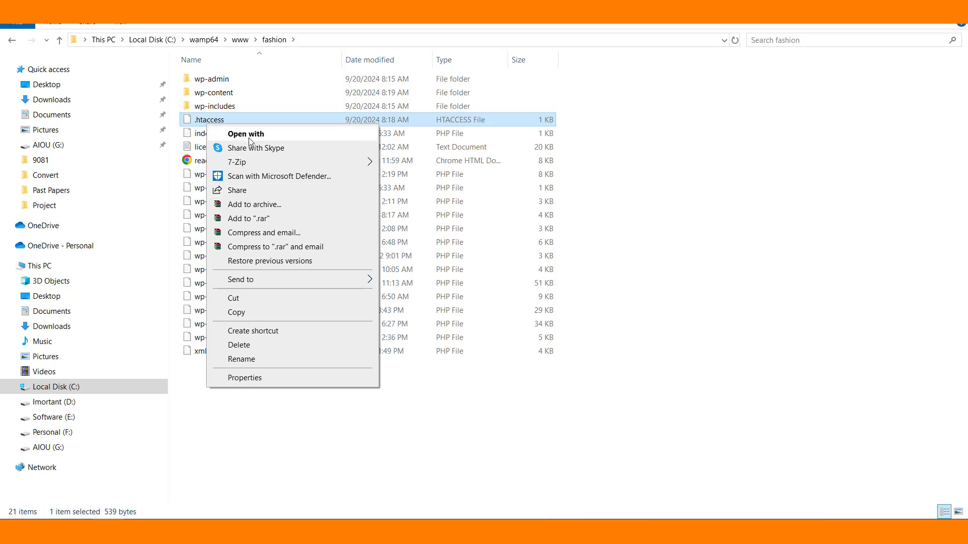
mouse_move(258, 164)
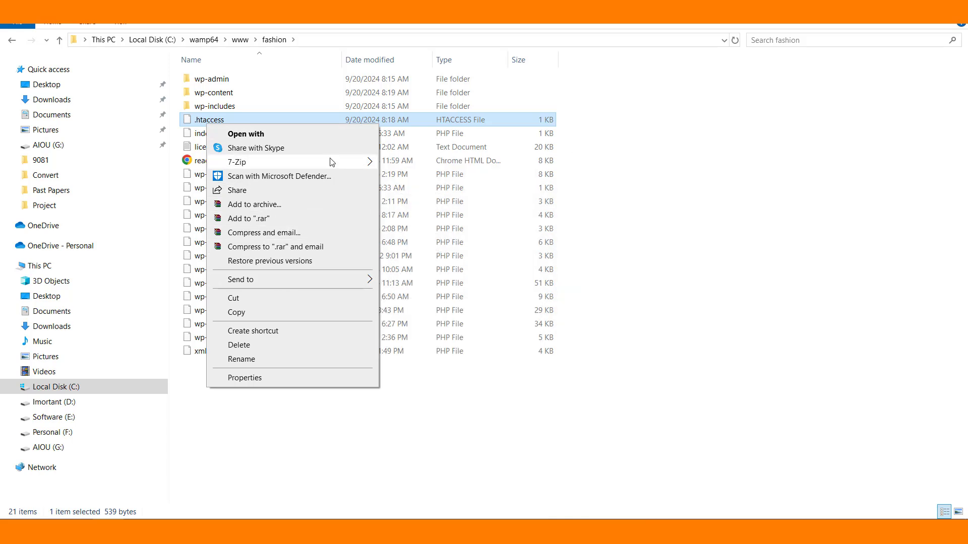
mouse_move(332, 162)
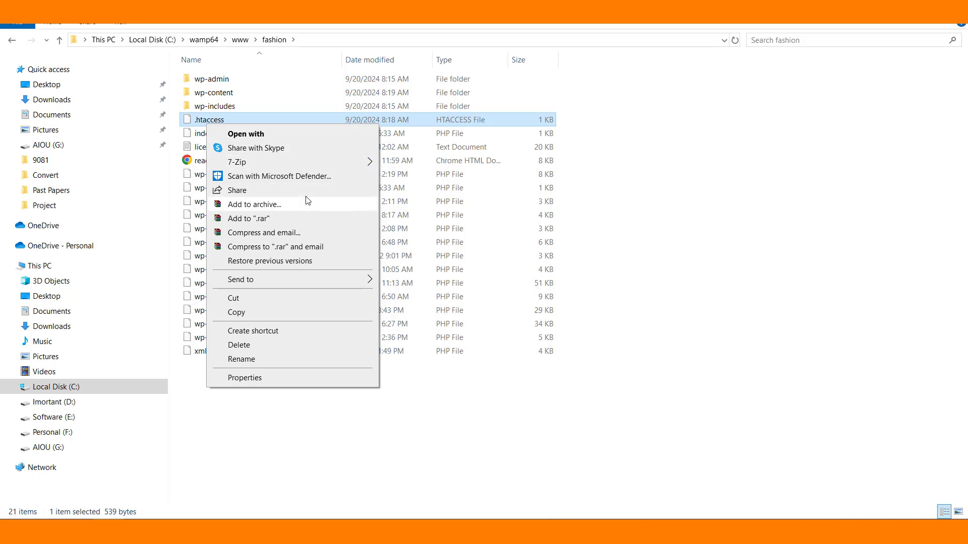
key(Escape)
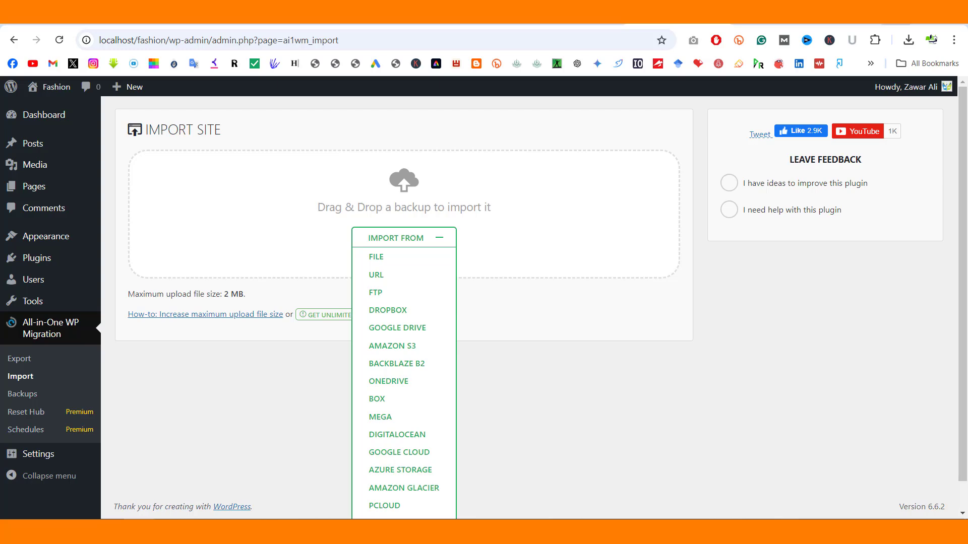
Step: Switch to Chrome, search in a new tab for "notepad ++ free download" and open the official Notepad++ downloads page
key(ctrl+t)
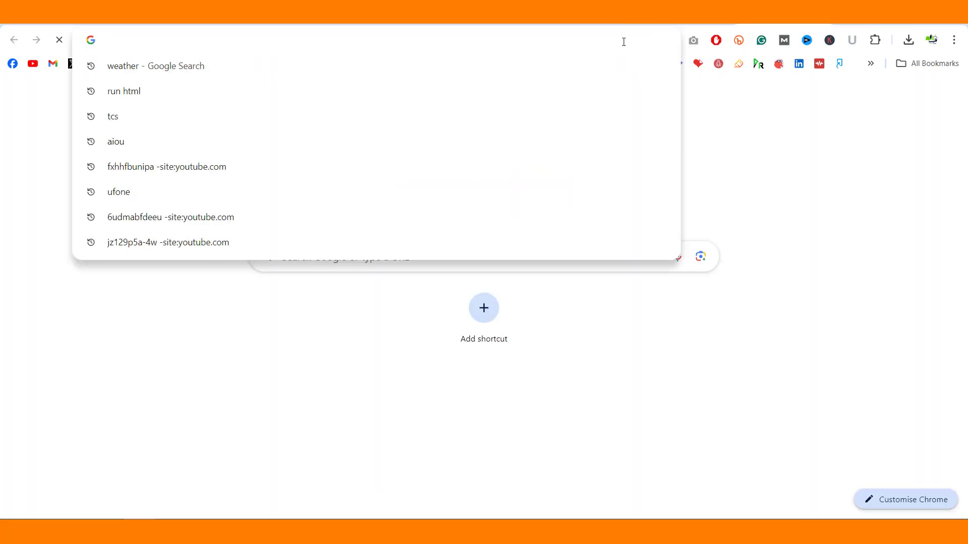
text(note)
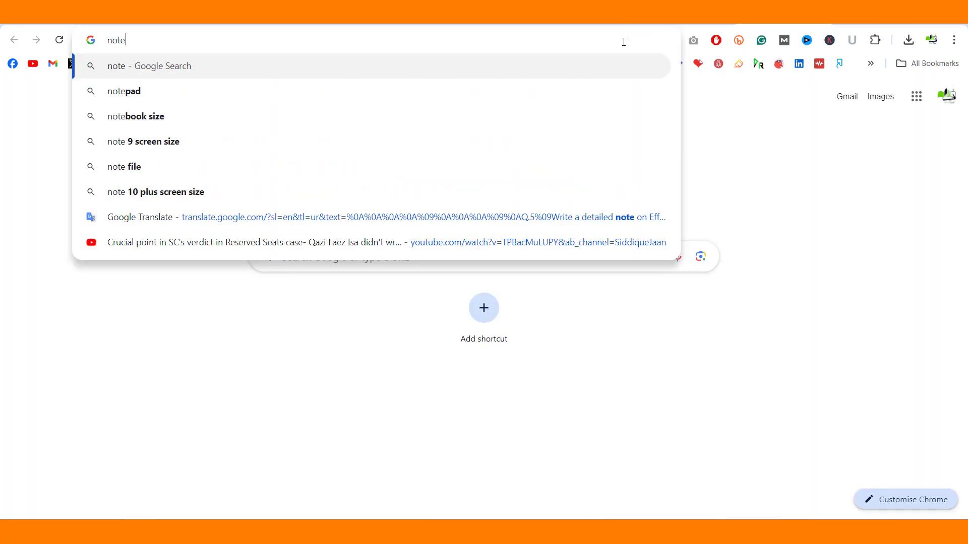
text(pad)
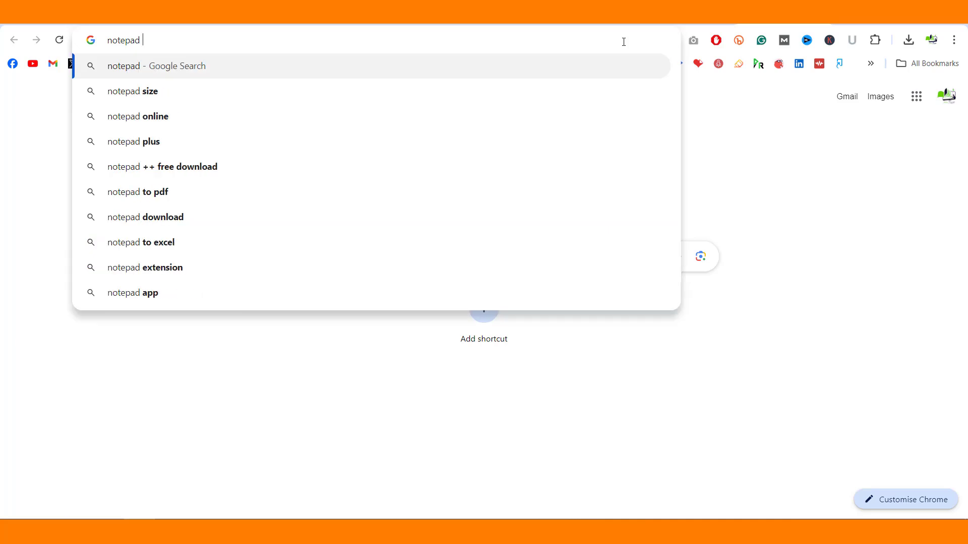
key(Down)
key(Down)
key(Down)
key(Down)
key(Return)
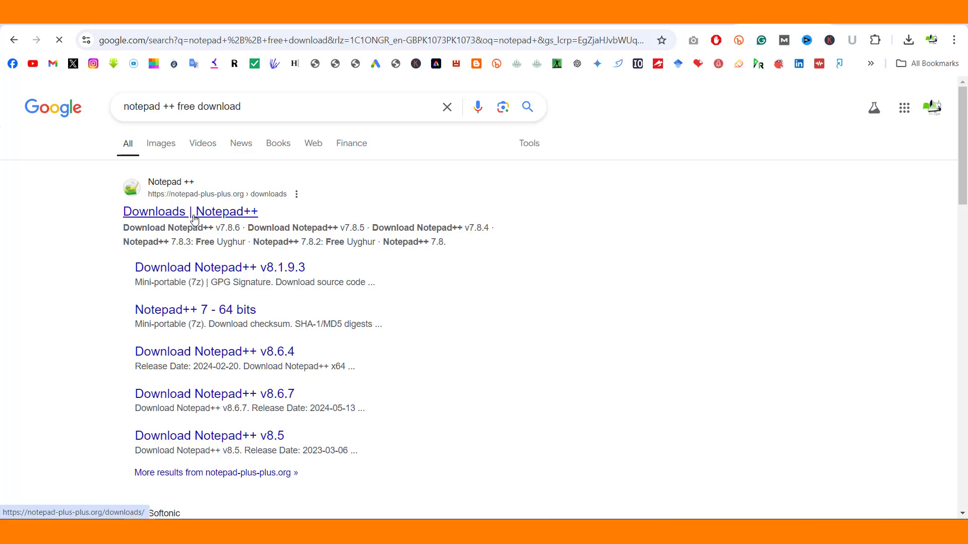
click(195, 218)
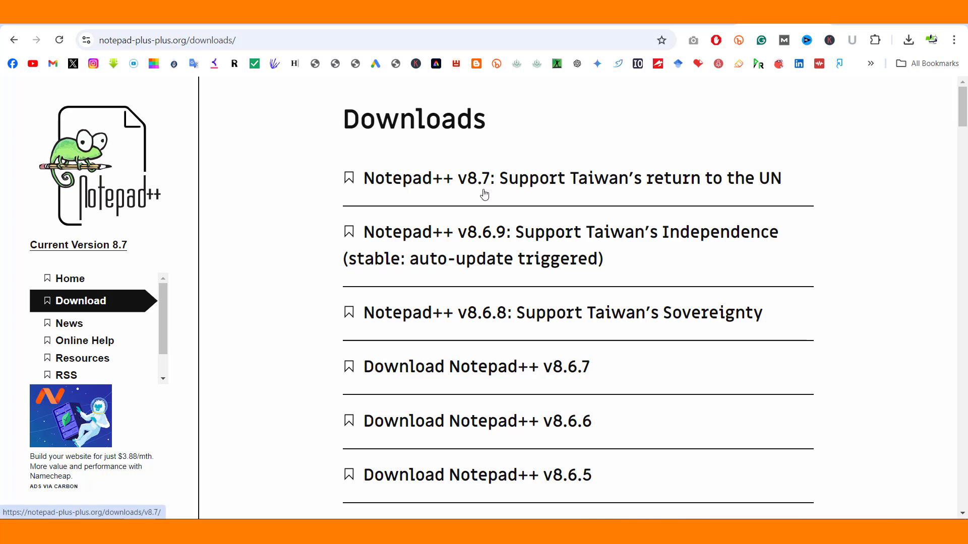
Step: Open the Notepad++ v8.7 release and download its x64 installer
scroll(488, 386, down, 6)
scroll(489, 387, up, 6)
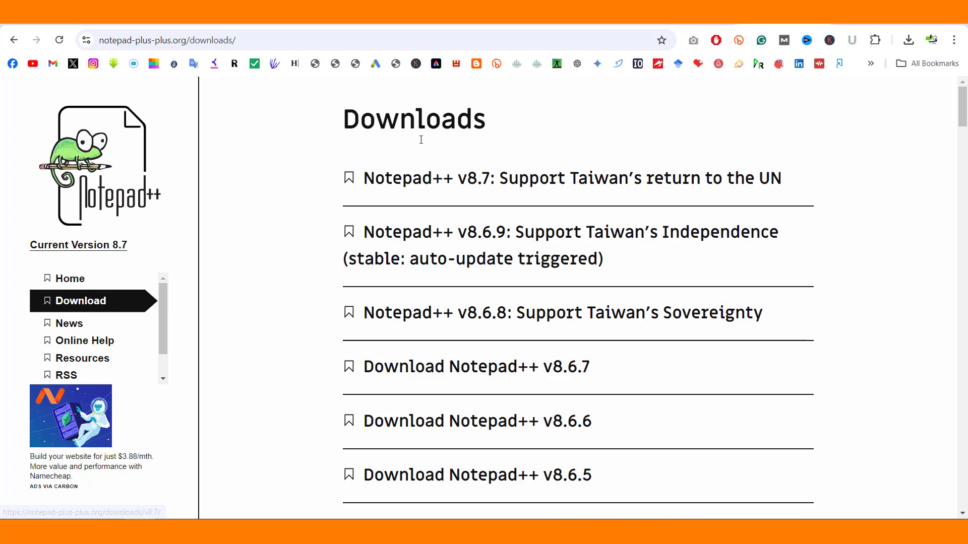
click(420, 181)
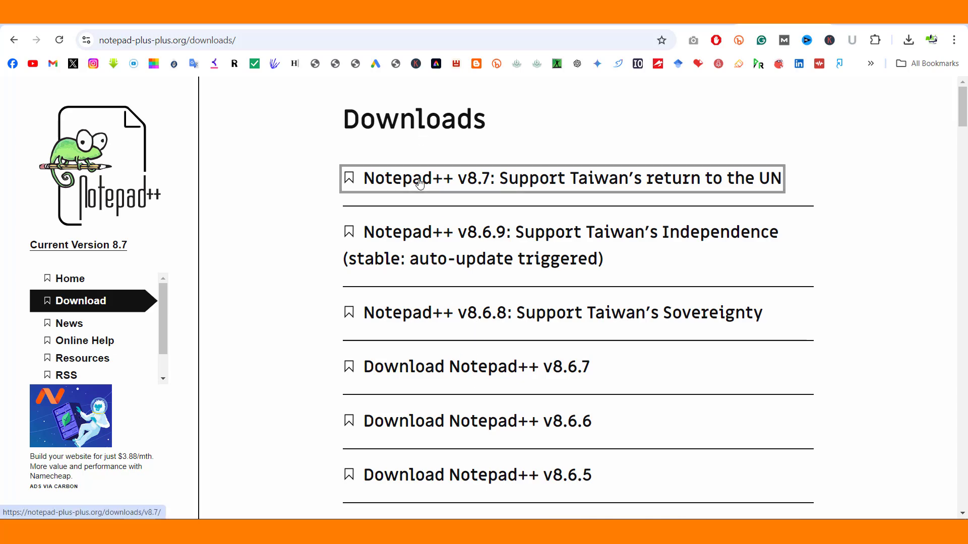
scroll(471, 333, down, 5)
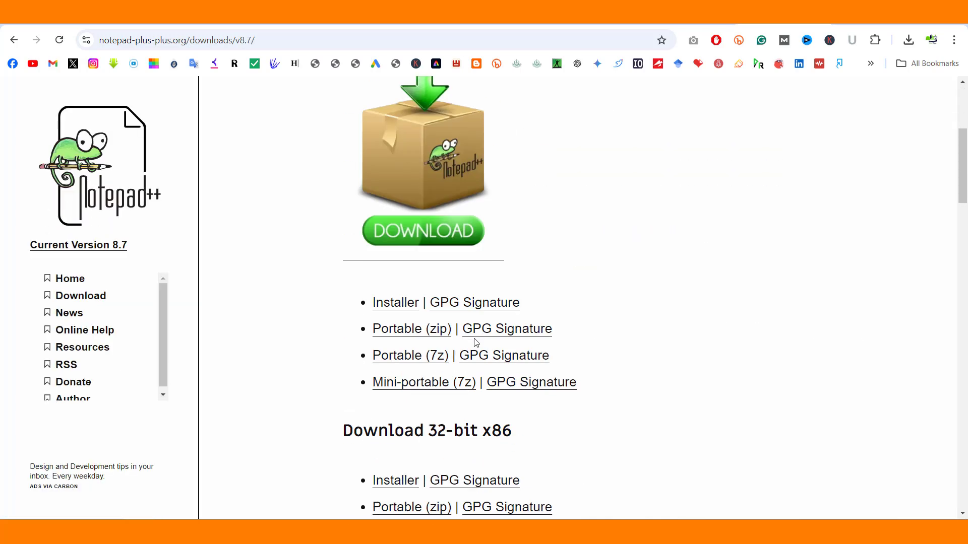
scroll(474, 335, up, 1)
scroll(474, 335, up, 3)
click(438, 413)
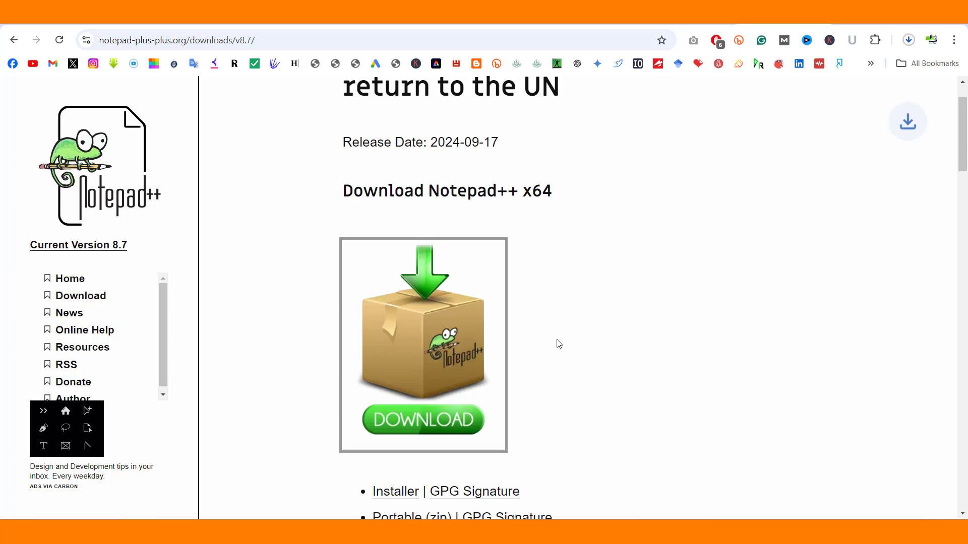
Step: Install Notepad++ v8.7 from the downloaded npp.8.7.Installer.x64 with the default components, without running it at the end
click(908, 40)
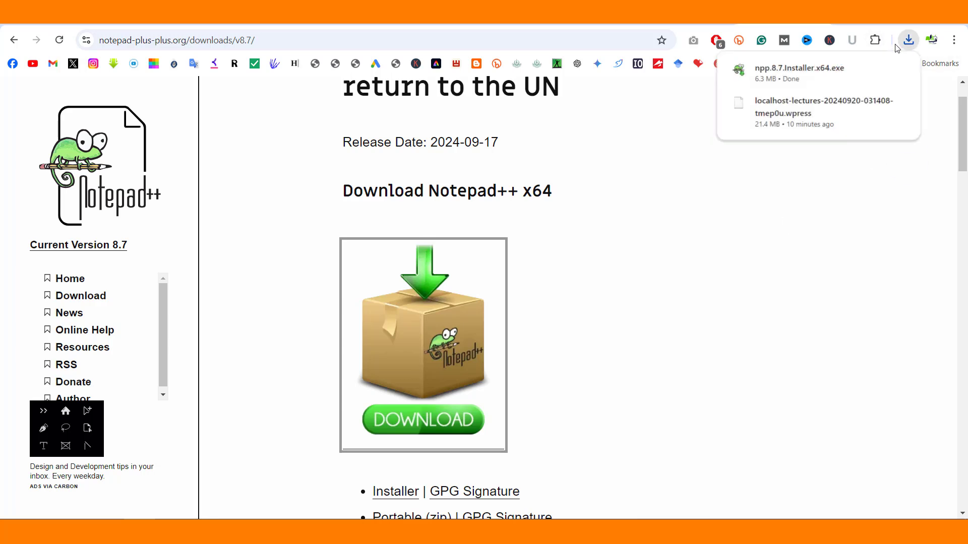
click(877, 70)
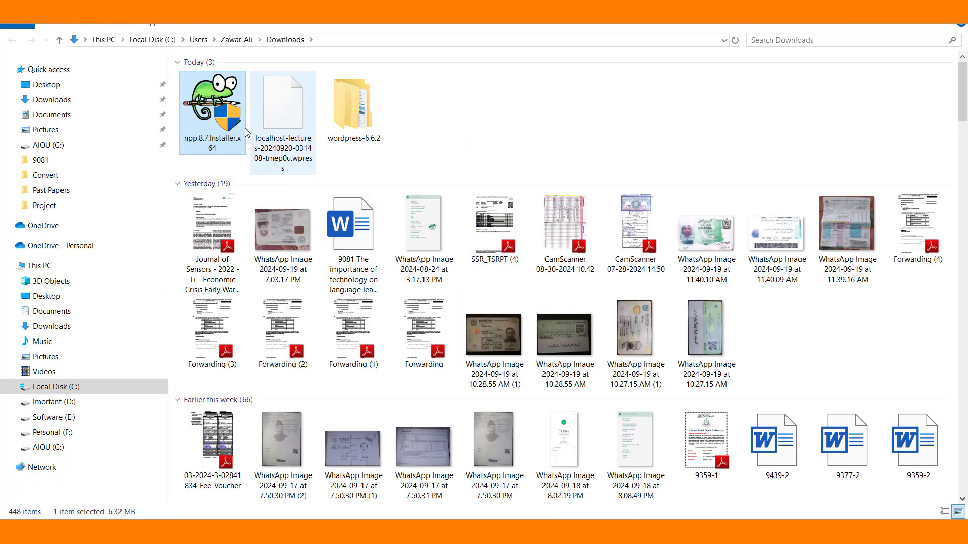
double_click(230, 115)
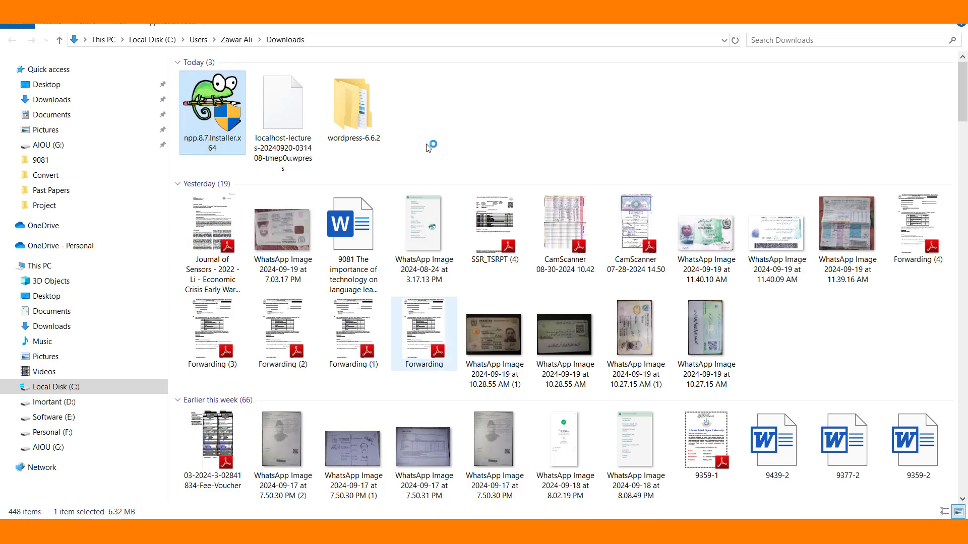
click(493, 291)
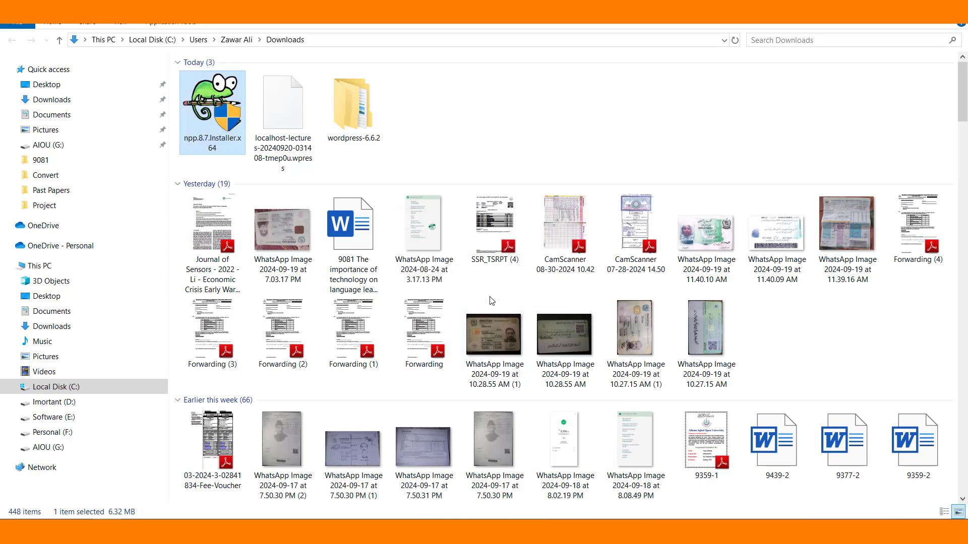
click(548, 365)
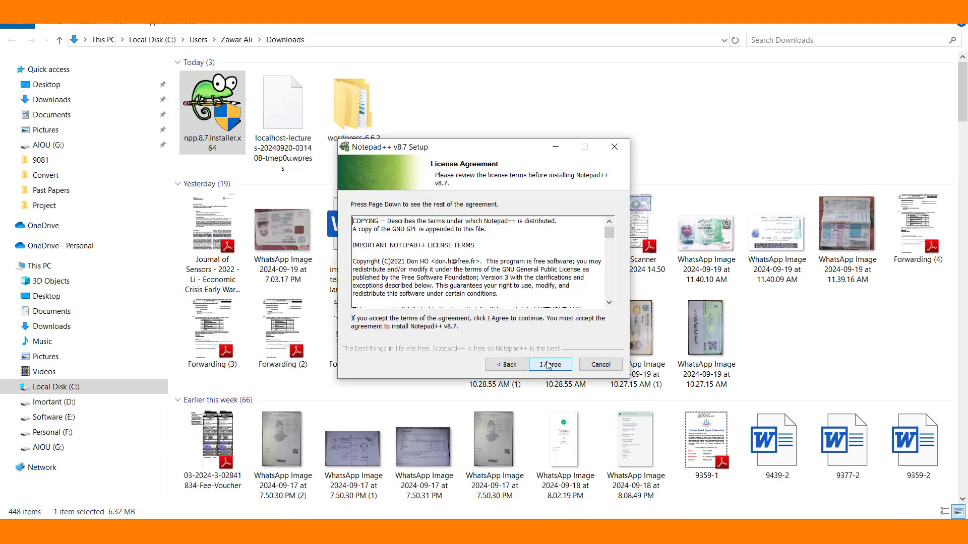
click(548, 365)
click(549, 365)
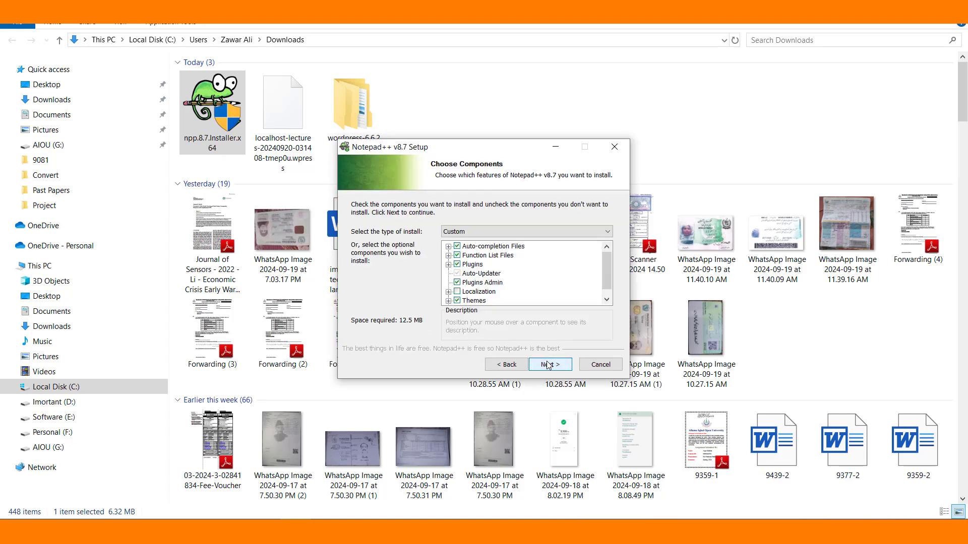
click(548, 365)
click(549, 365)
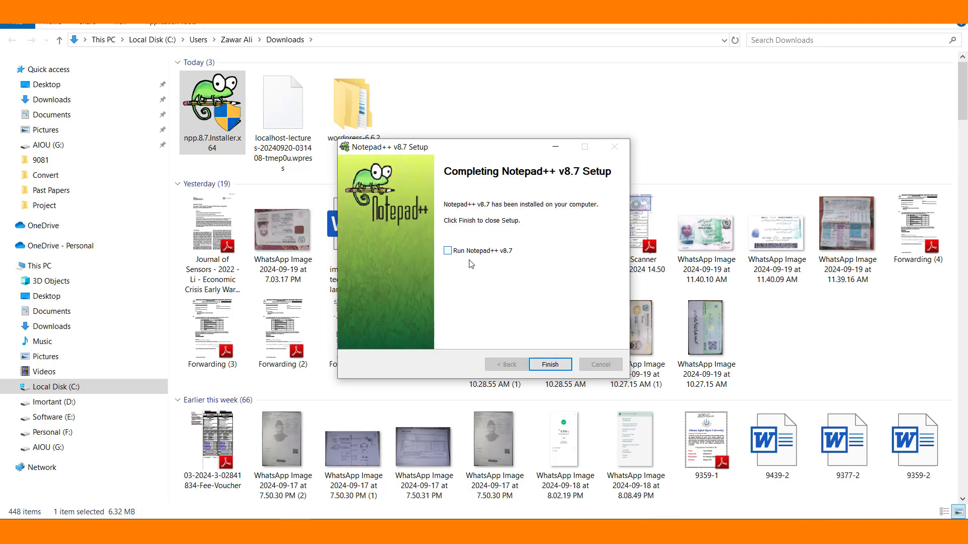
click(550, 364)
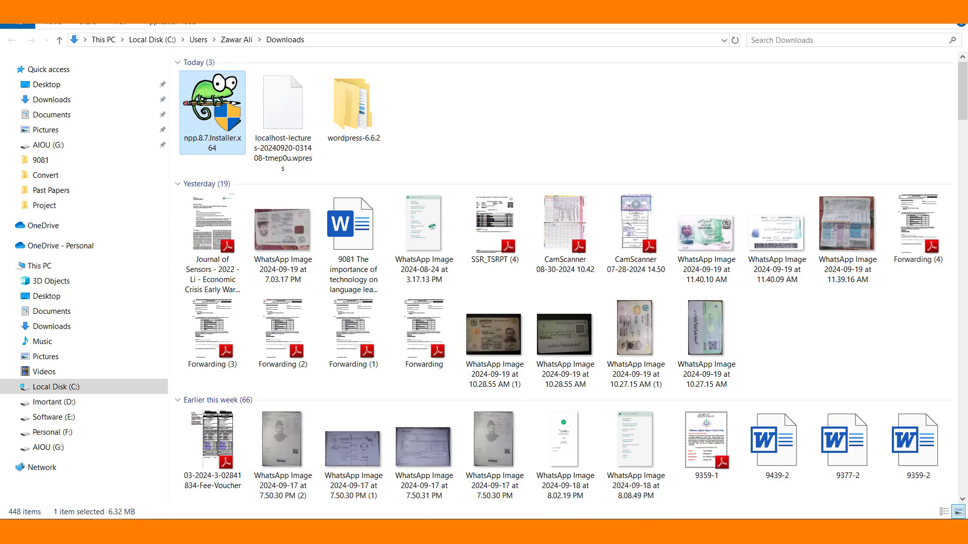
Step: Return to the fashion folder, refresh it and open the .htaccess file for editing in Notepad++
click(96, 497)
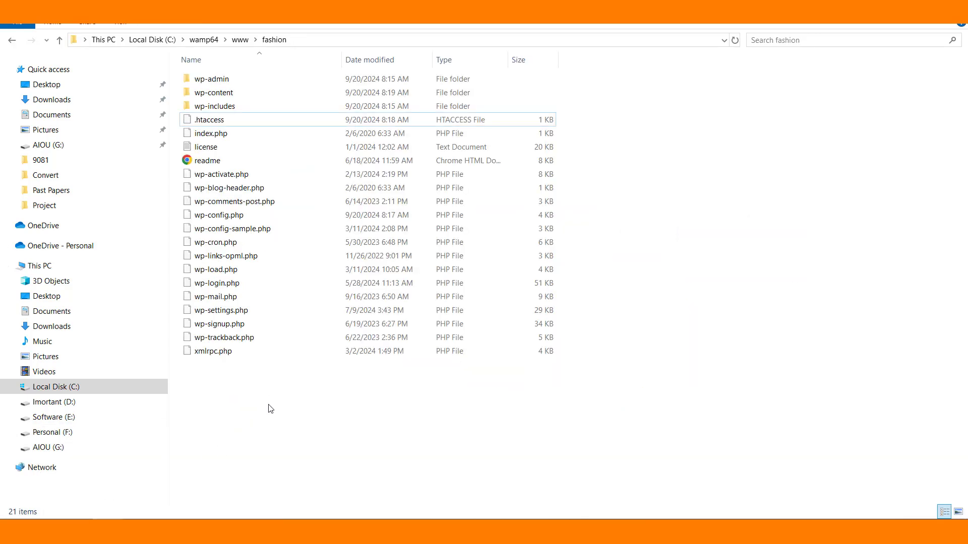
right_click(270, 409)
click(315, 275)
click(221, 124)
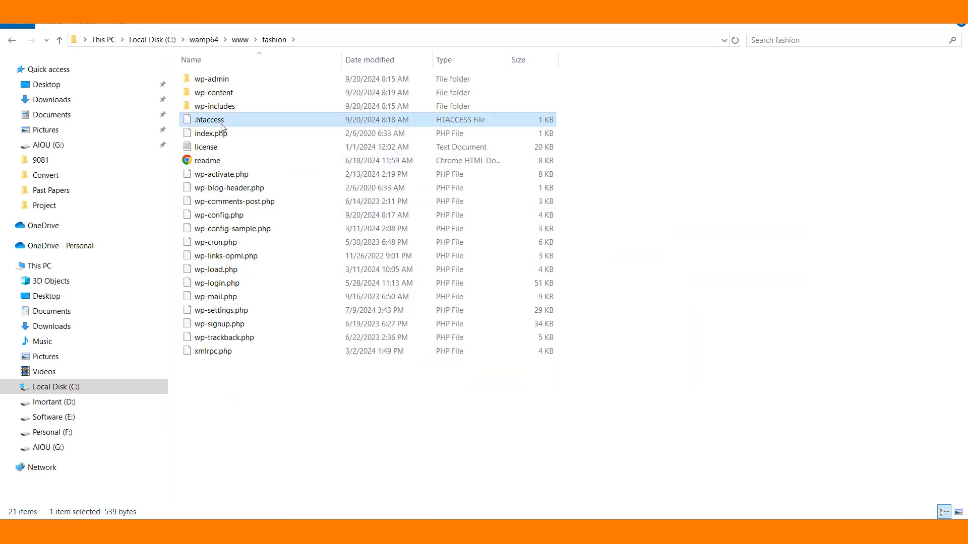
right_click(222, 127)
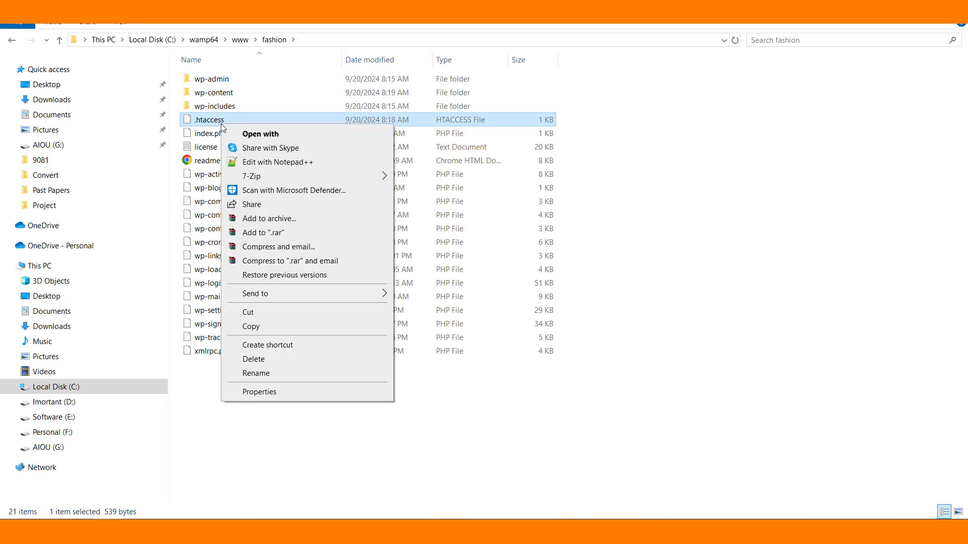
click(313, 163)
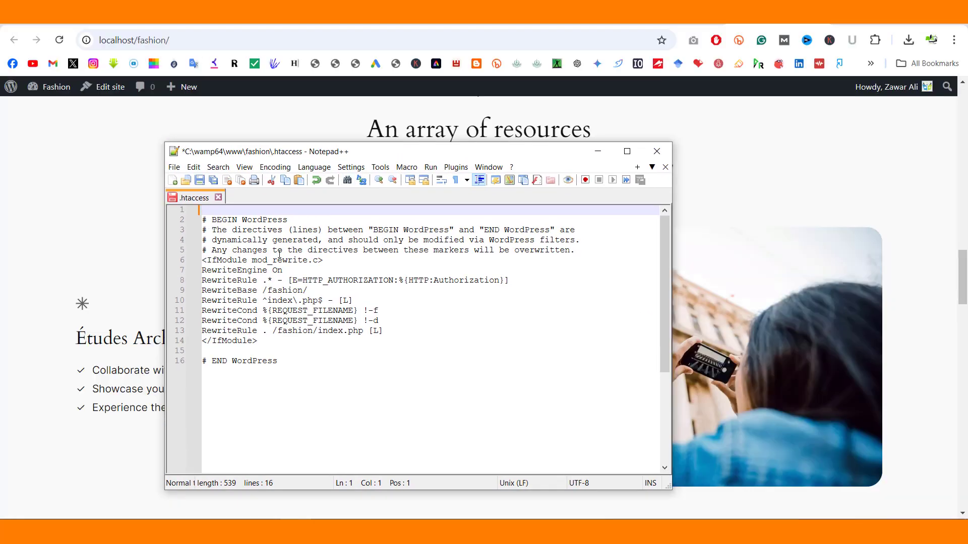
Step: Add php_value lines atop .htaccess setting upload_max_filesize and post_max_size to 1256M, max_execution_time and max_input_time to 300, and save the file
text(php_value upload_max_filesize 256M php_value post_max_size 256M php_value max_execution_time 300 php_value max_input_time 300)
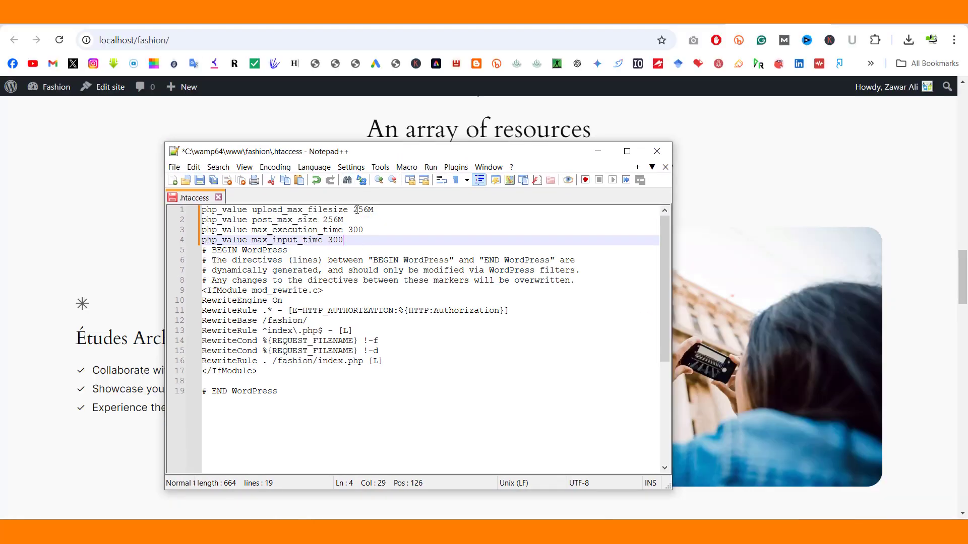
click(354, 209)
text(1)
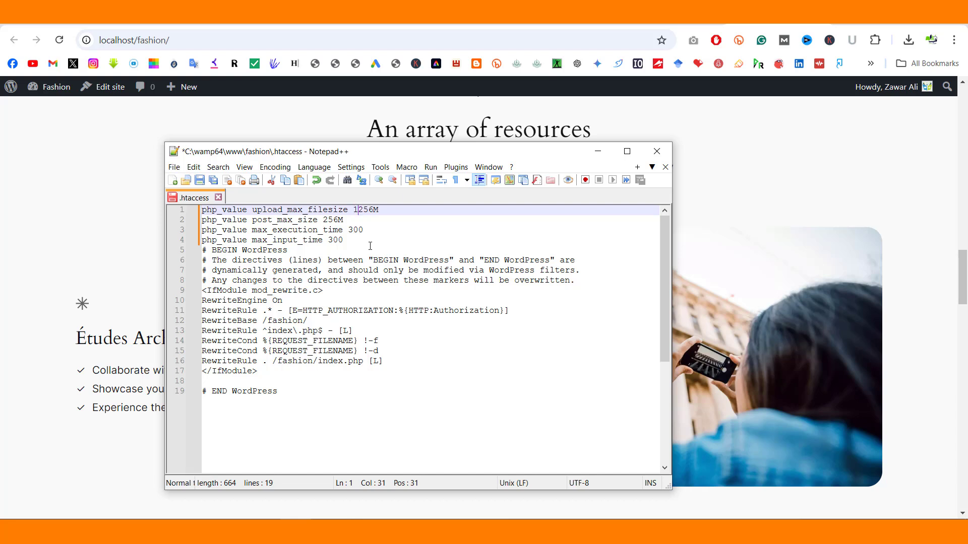
click(324, 220)
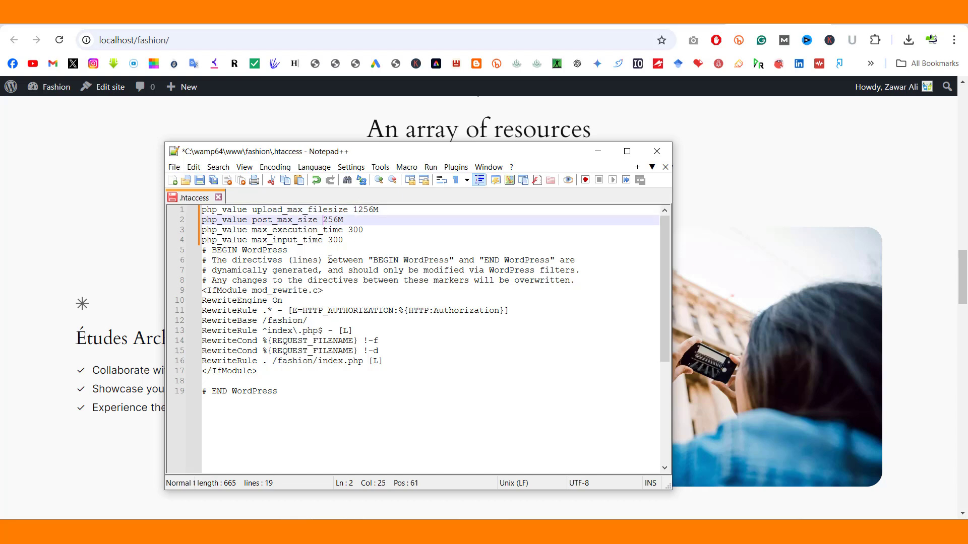
text(1)
click(200, 181)
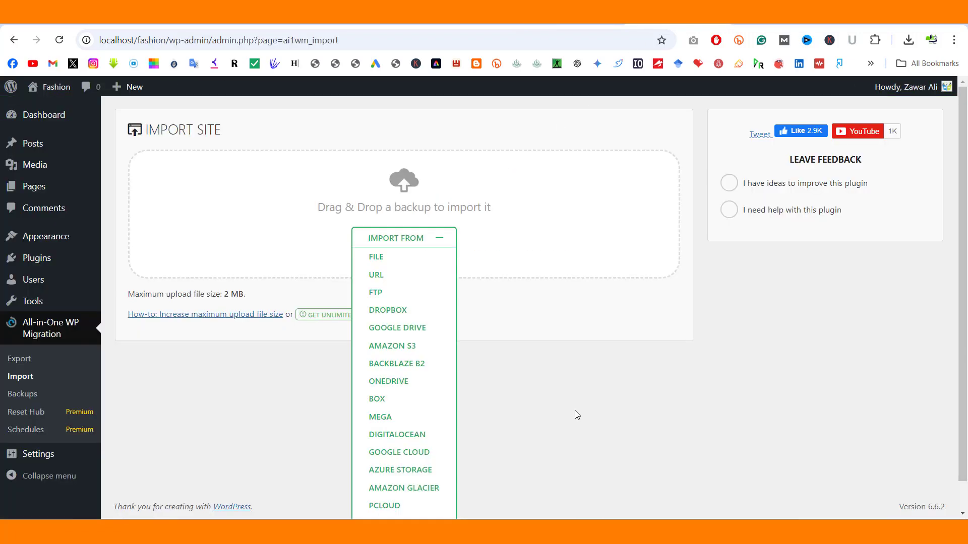
Step: Reload the All-in-One WP Migration import page in Chrome and check the maximum upload file size
drag(248, 296, 165, 295)
click(226, 388)
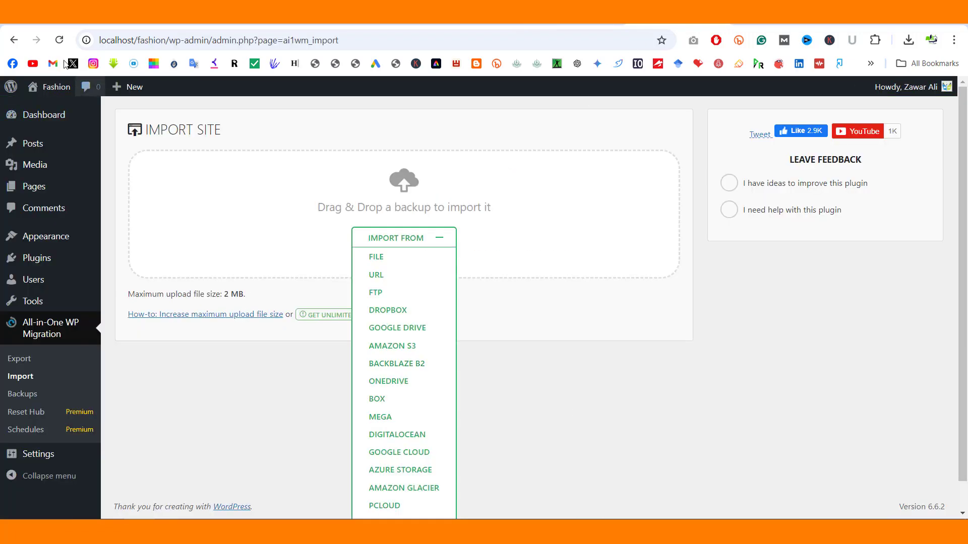
click(59, 40)
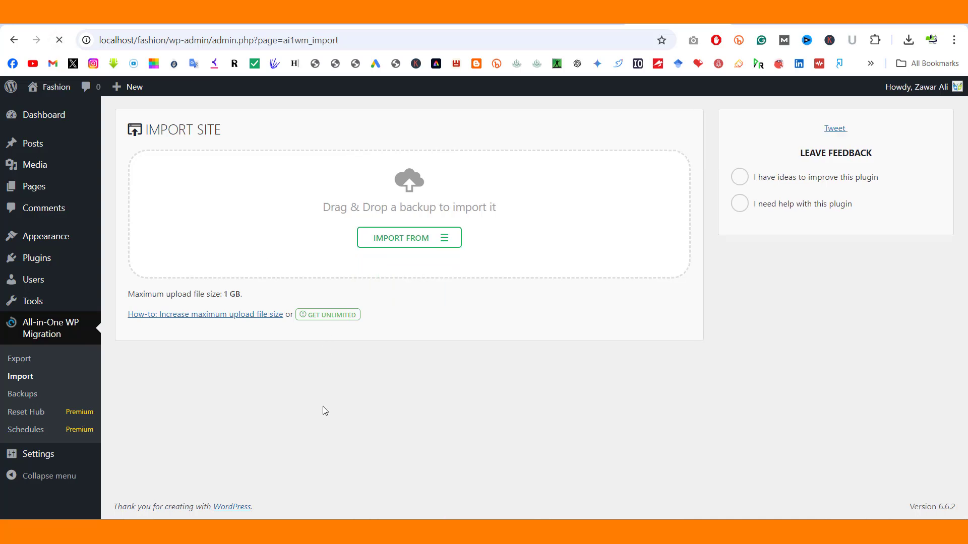
drag(244, 294, 127, 294)
click(392, 388)
click(409, 249)
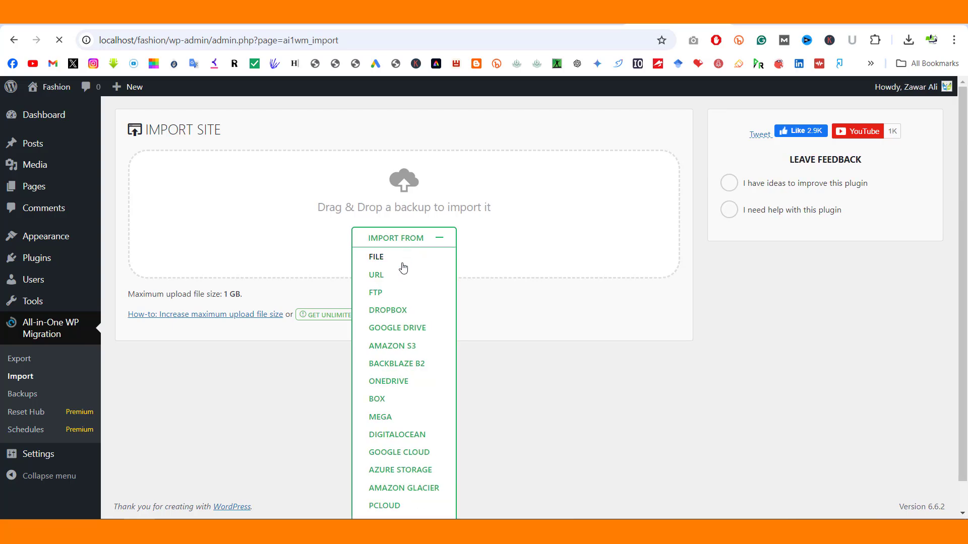
click(399, 268)
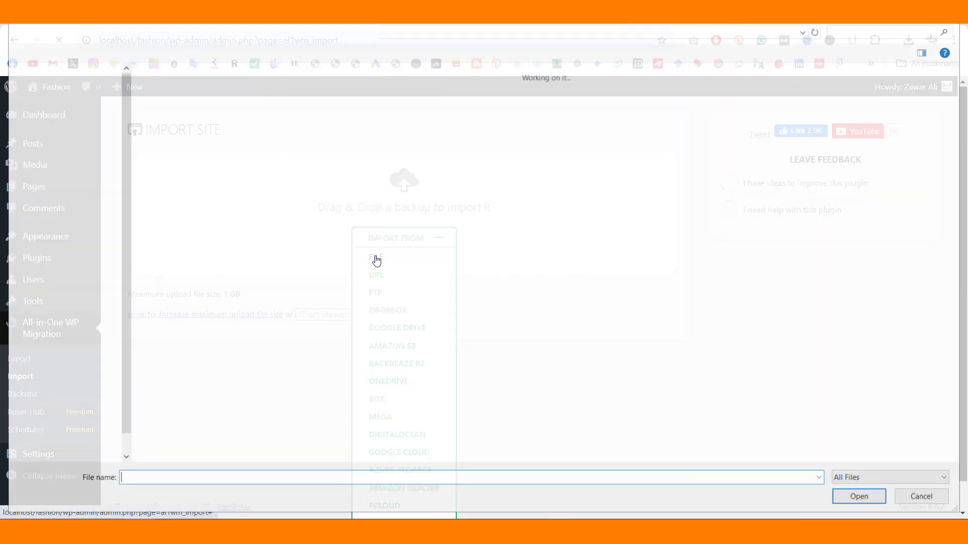
click(240, 122)
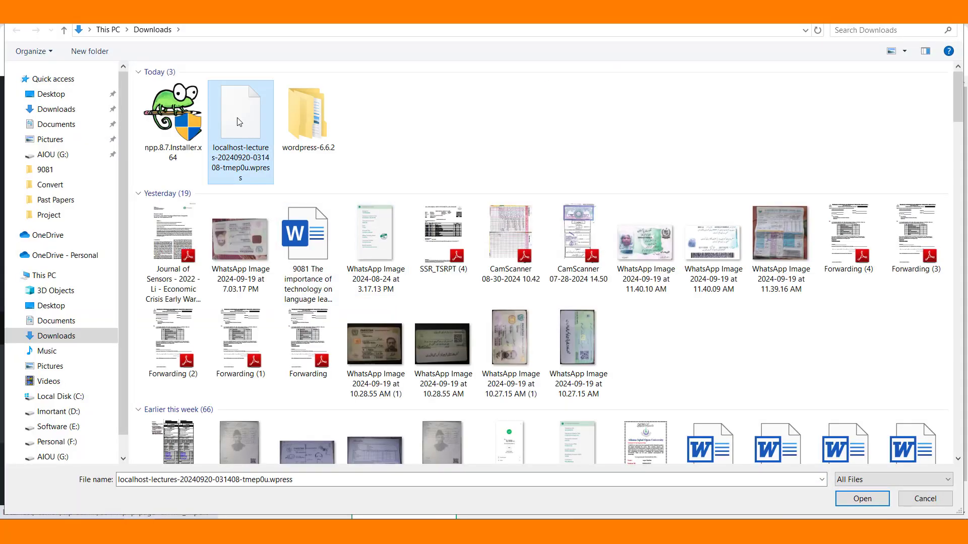
click(862, 498)
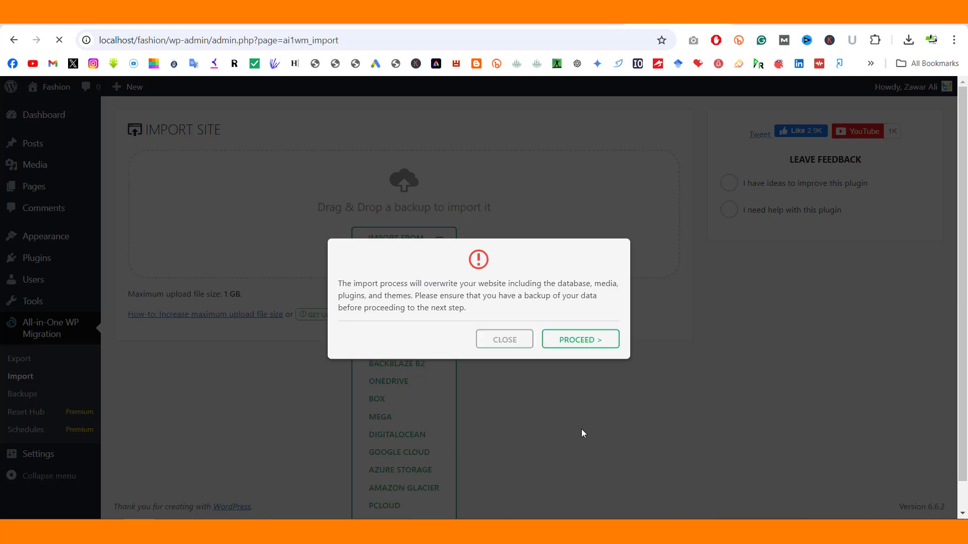
click(588, 341)
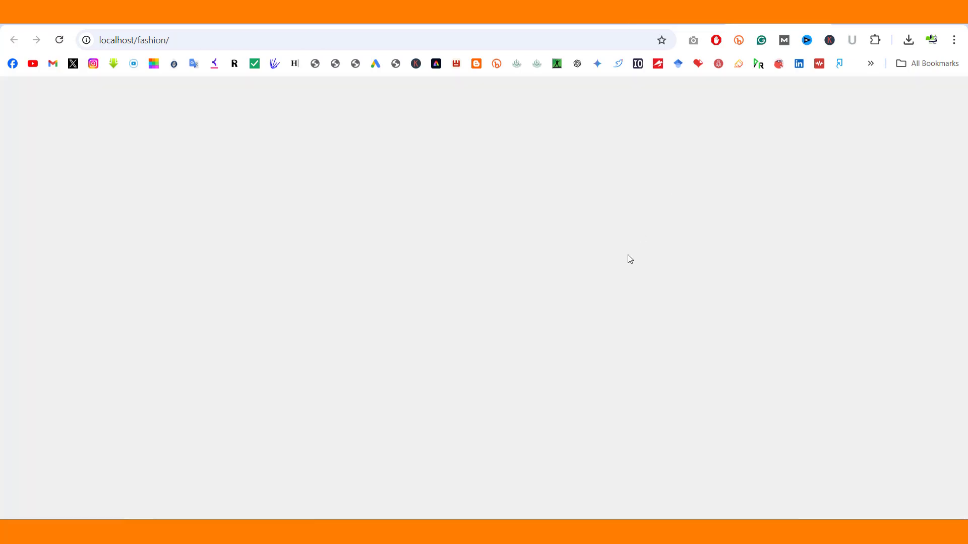
Step: Look through the fashion site's original homepage during the import and finish the import
scroll(615, 408, up, 10)
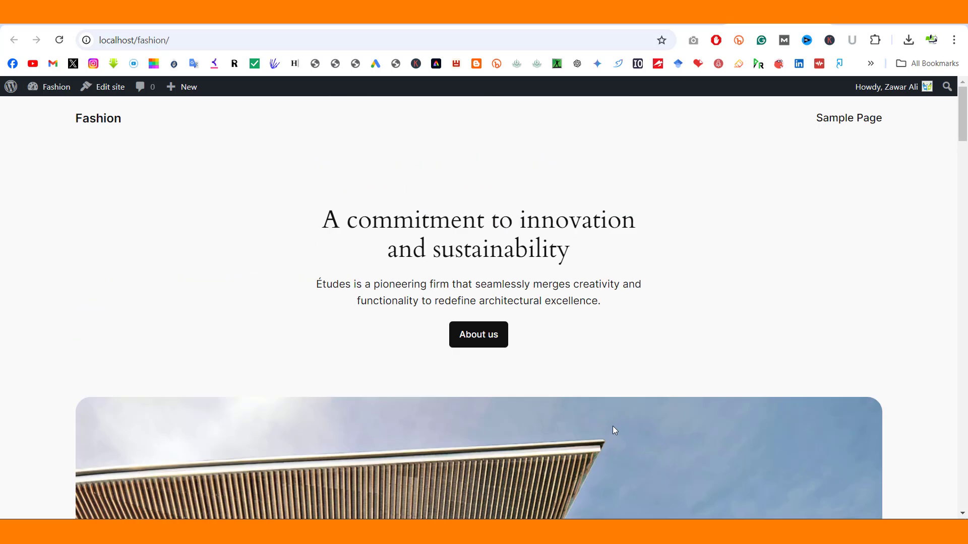
scroll(612, 425, down, 18)
scroll(611, 433, down, 15)
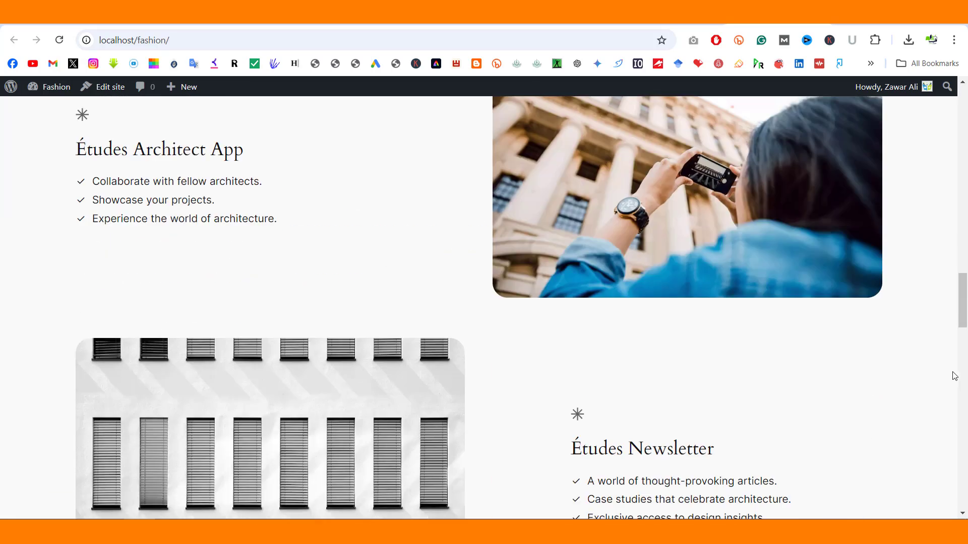
scroll(862, 292, up, 15)
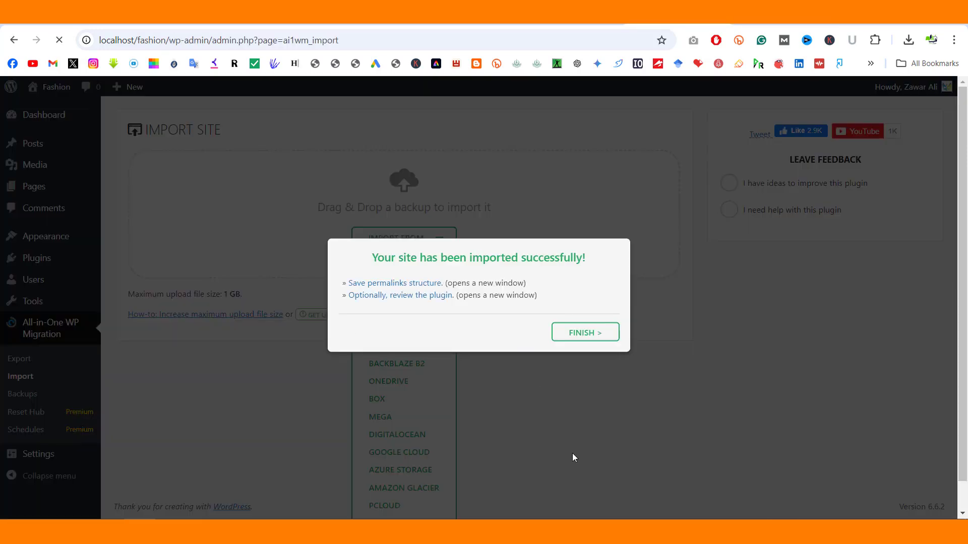
click(575, 333)
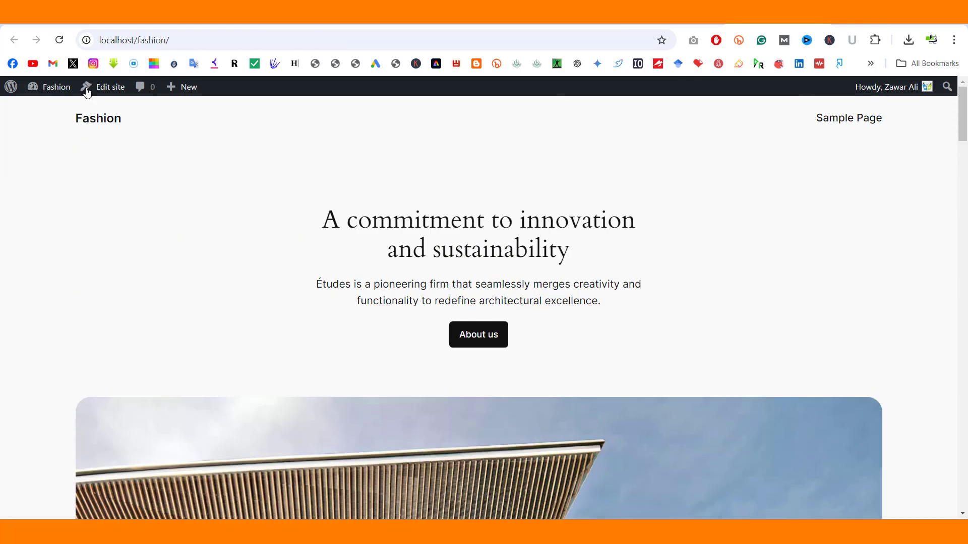
Step: Reload the localhost/fashion/ homepage and review the migrated site's content down to the end of the page
click(59, 39)
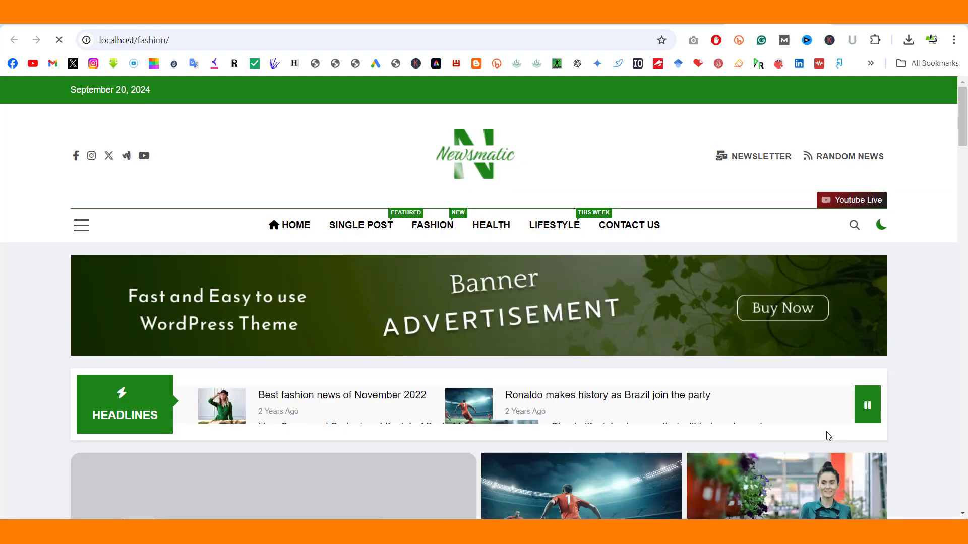
scroll(774, 333, down, 8)
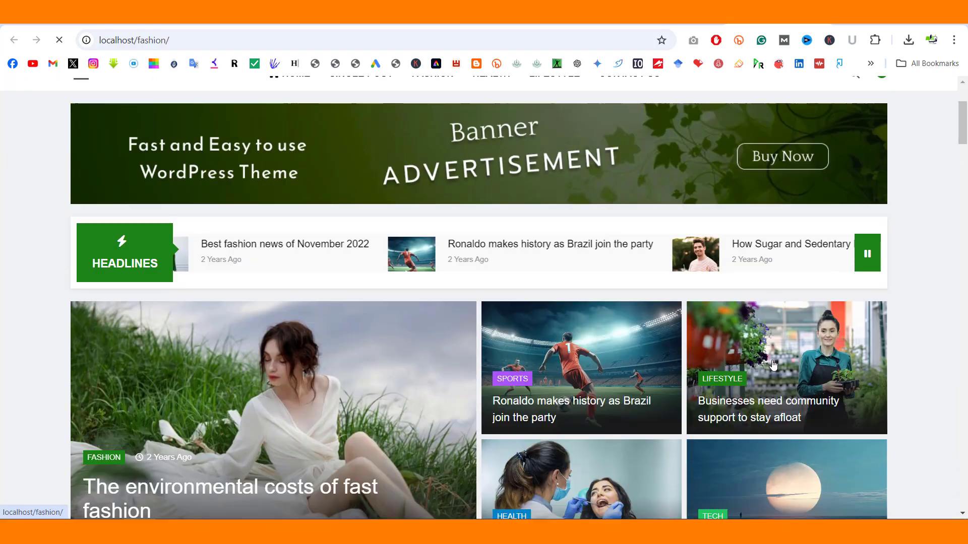
scroll(774, 365, up, 2)
scroll(773, 362, down, 19)
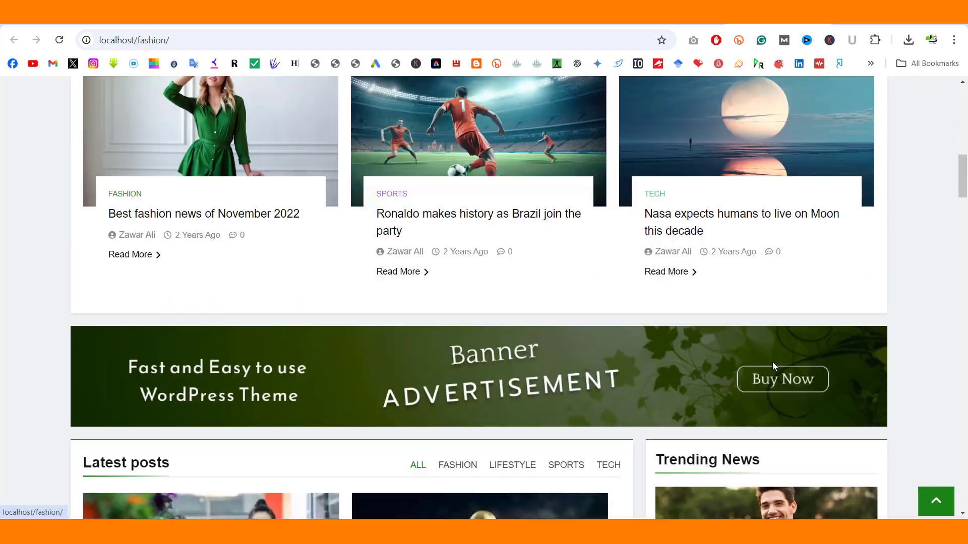
scroll(772, 365, down, 17)
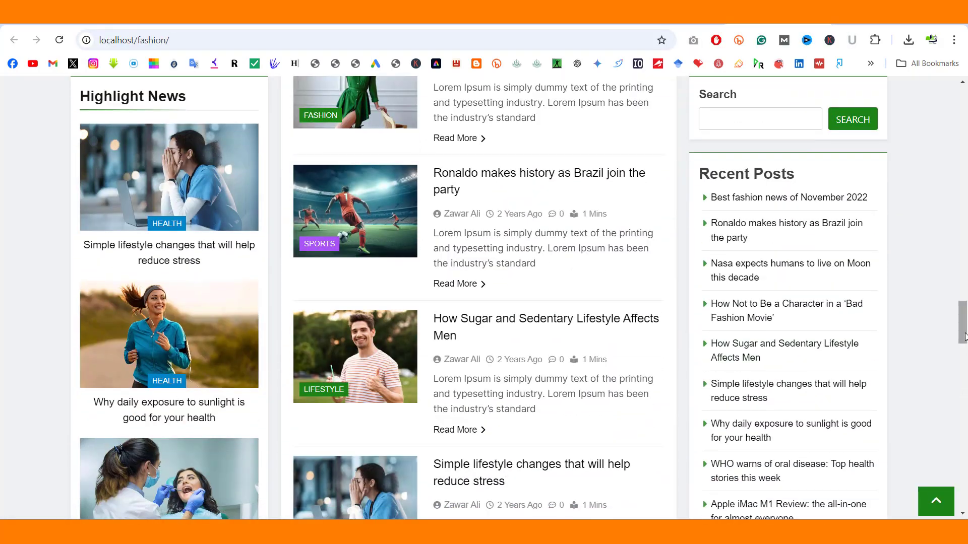
drag(964, 337, 964, 509)
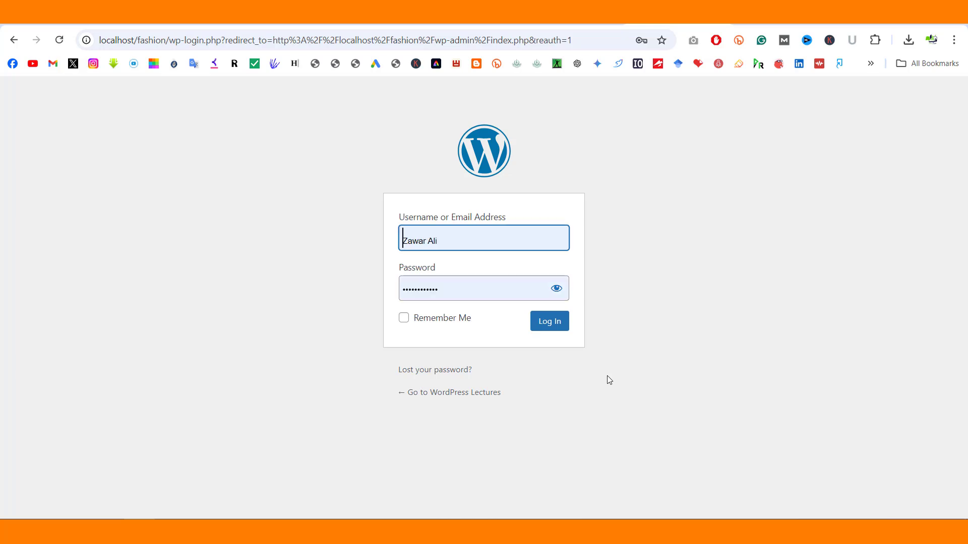
Step: Log in to the fashion site's WordPress admin with the prefilled username and password
click(559, 328)
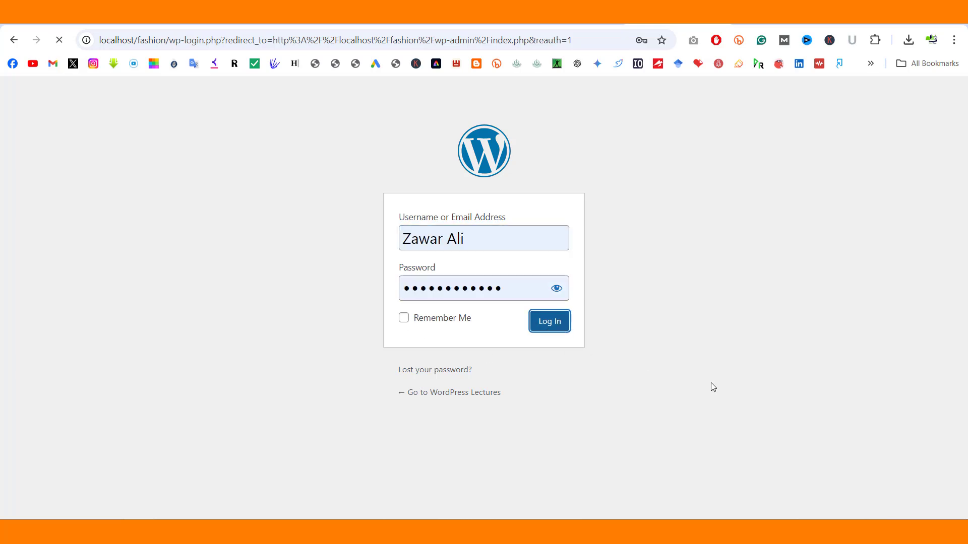